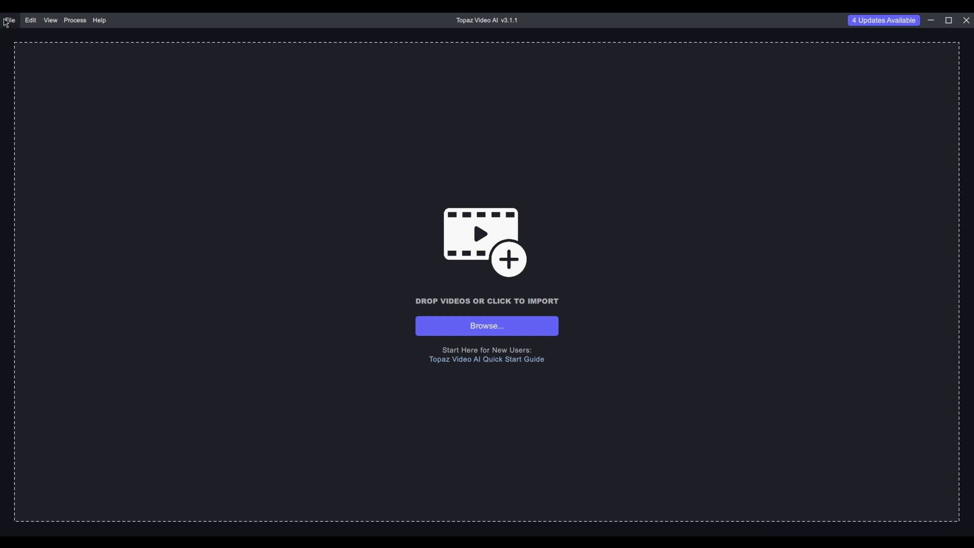
# Step: Open Preferences and check the Processing settings, leaving Max Processes at 2
pyautogui.click(9, 20)
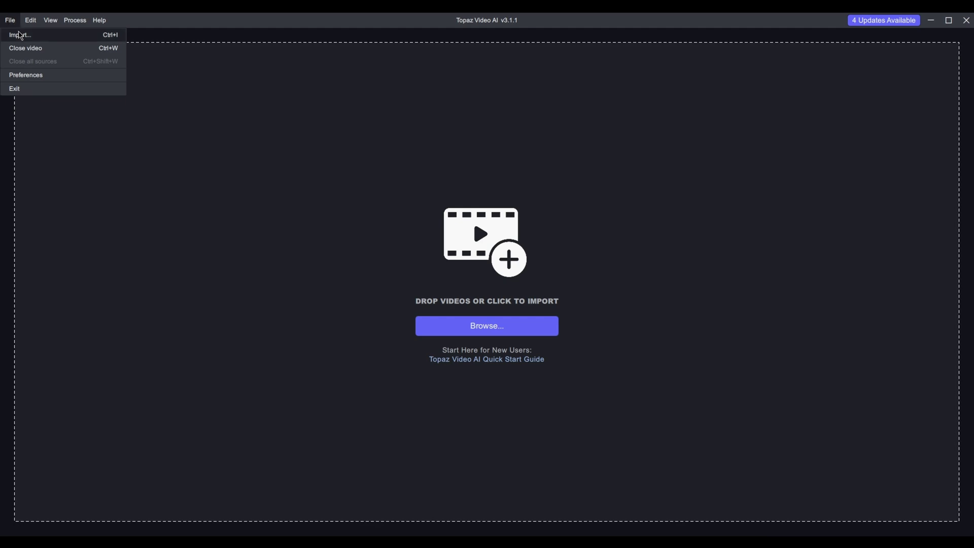
pyautogui.click(50, 75)
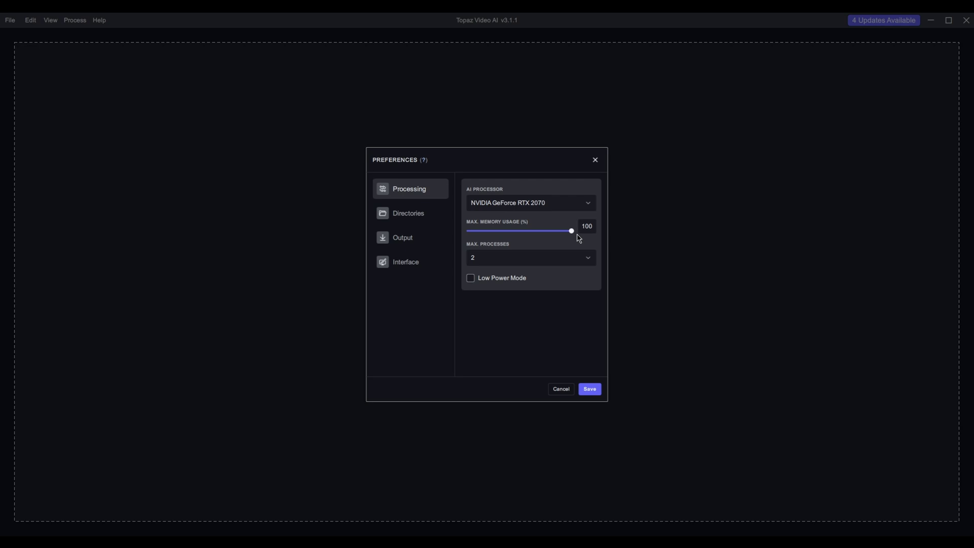
pyautogui.click(565, 262)
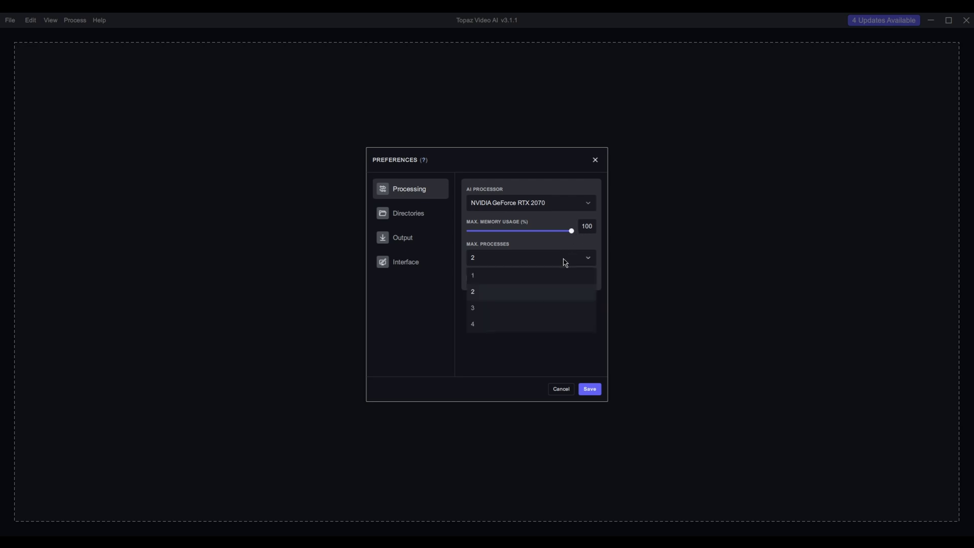
pyautogui.click(519, 358)
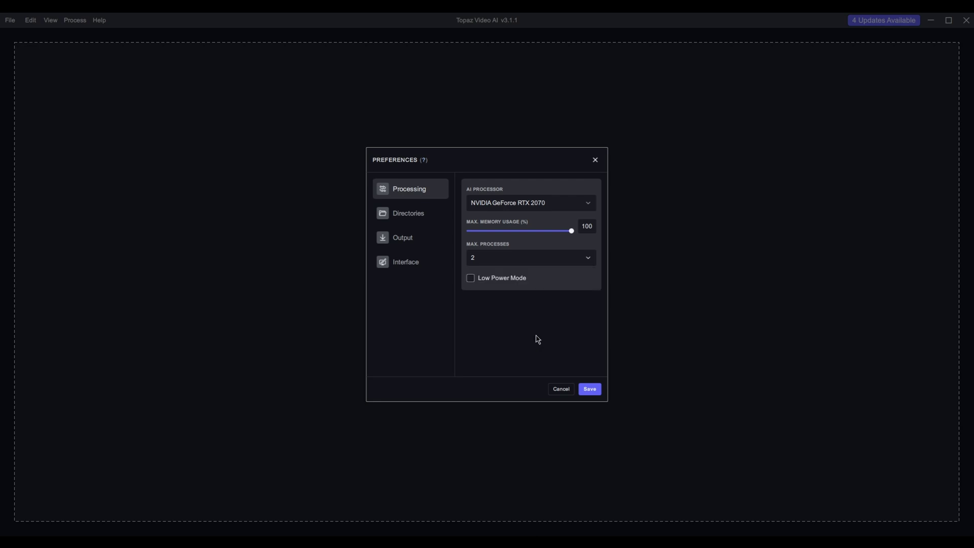
# Step: Show the Directories preferences and select, then deselect, the Model Folder path
pyautogui.click(408, 223)
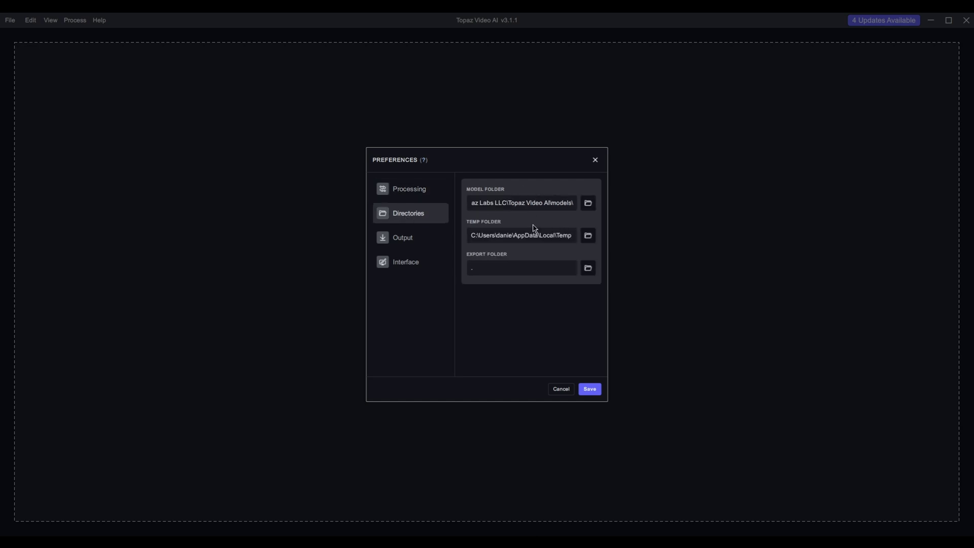
pyautogui.moveTo(519, 201); pyautogui.dragTo(632, 199)
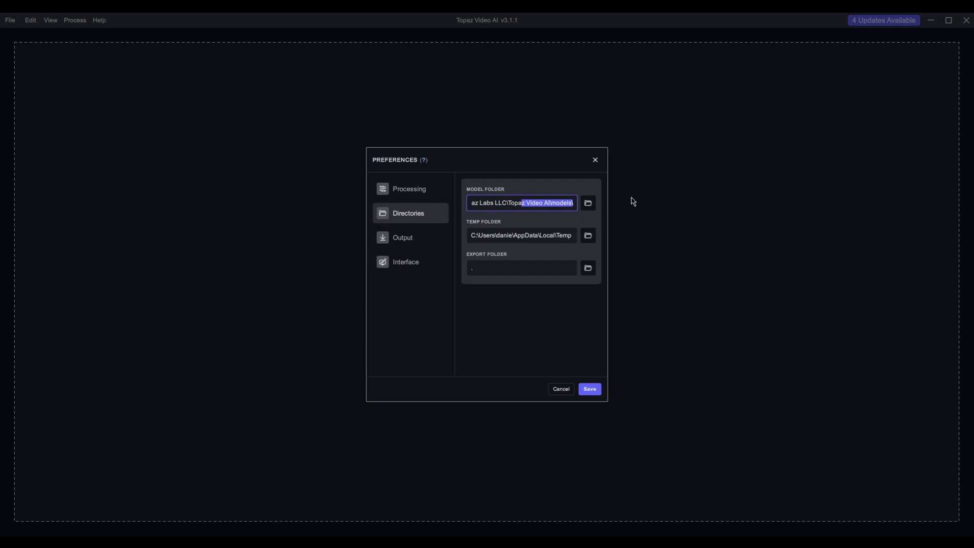
pyautogui.click(536, 204)
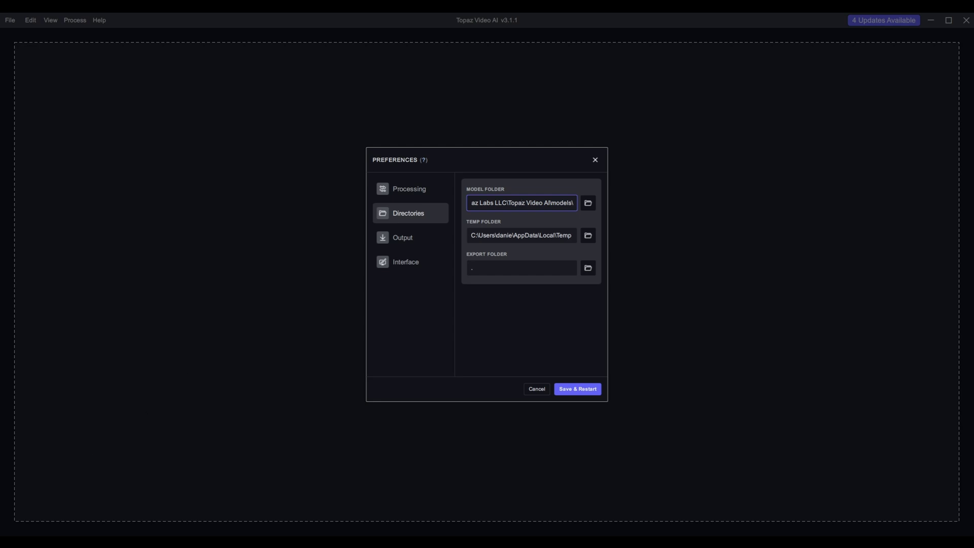
pyautogui.scroll(-5, 680, 275)
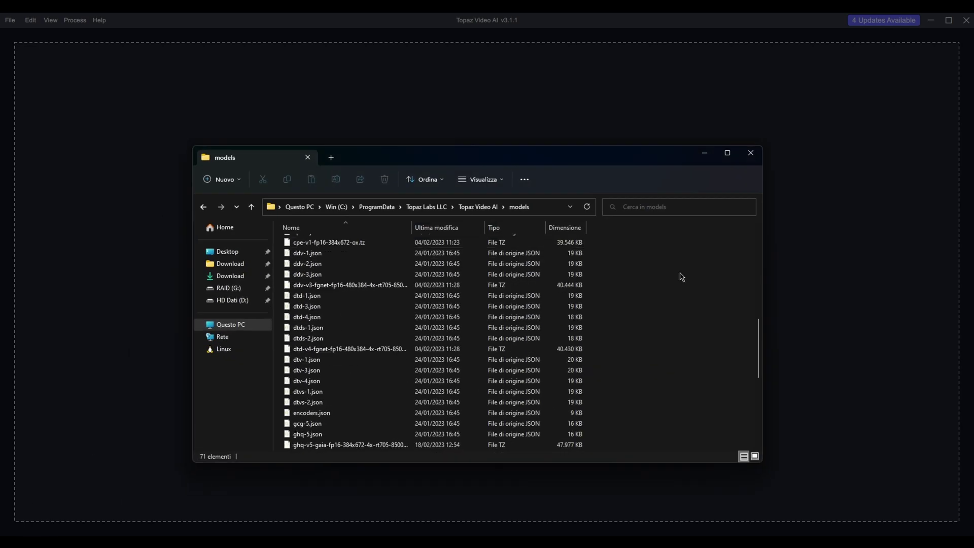
# Step: Check the models folder properties: 71 files totalling 845 MB
pyautogui.scroll(-5, 684, 277)
pyautogui.rightClick(689, 275)
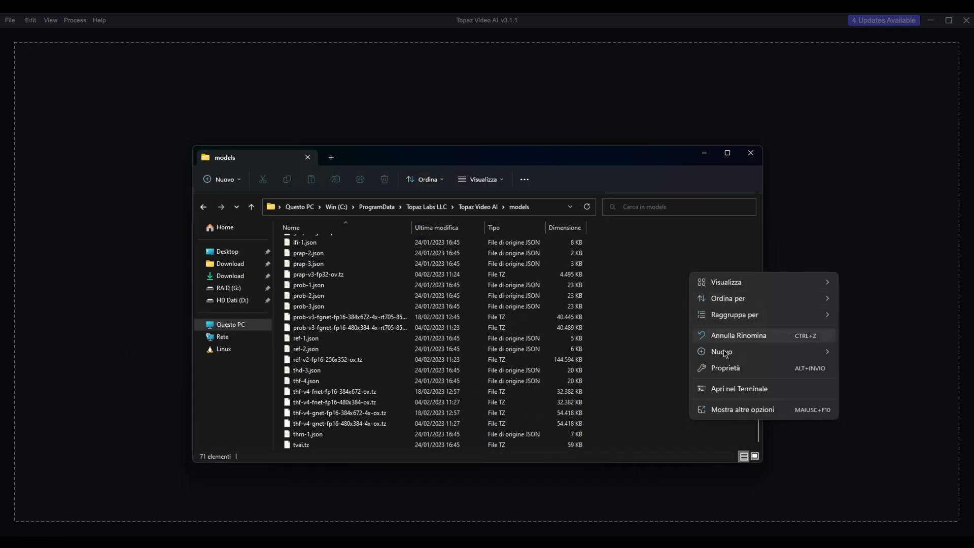
pyautogui.click(710, 367)
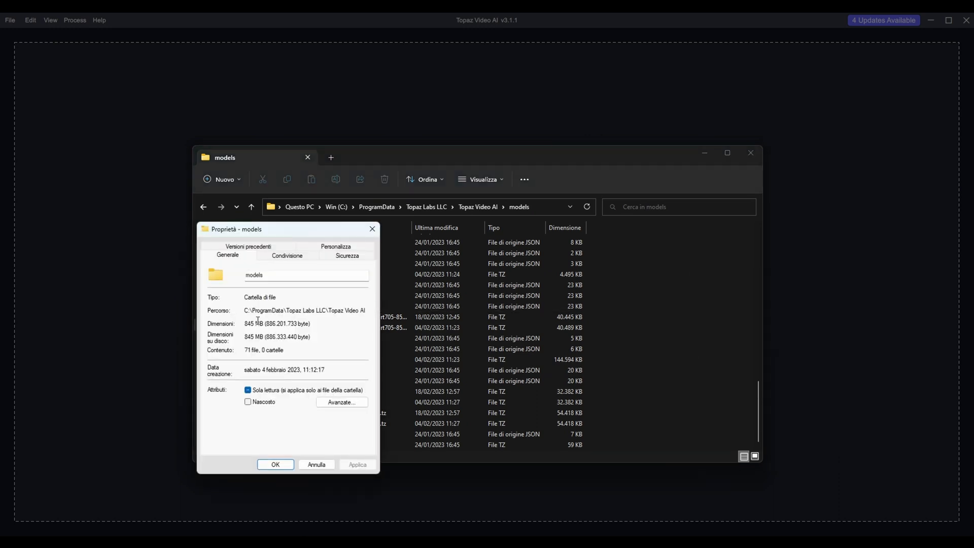
pyautogui.click(316, 464)
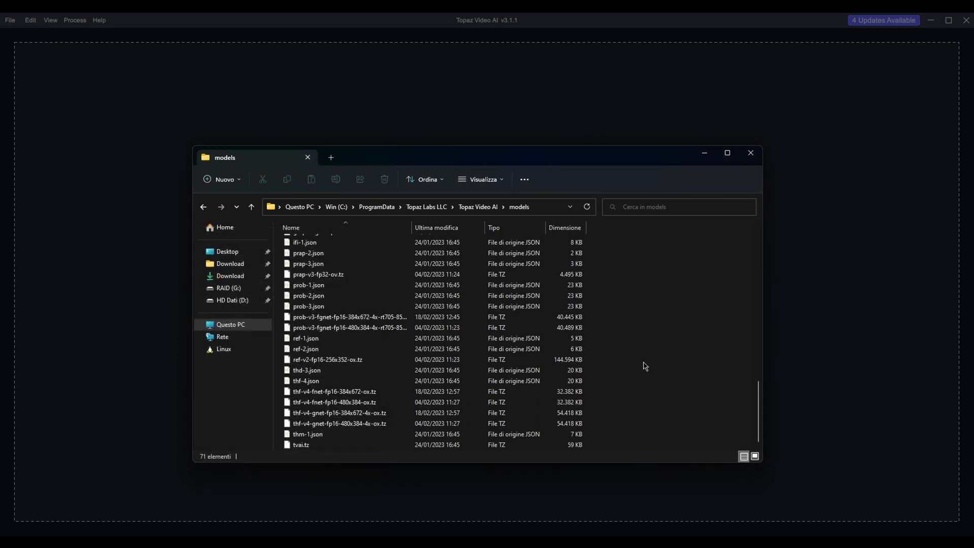
# Step: Scroll through the model file list, then close the Explorer window
pyautogui.scroll(6, 644, 365)
pyautogui.scroll(5, 647, 362)
pyautogui.scroll(6, 649, 358)
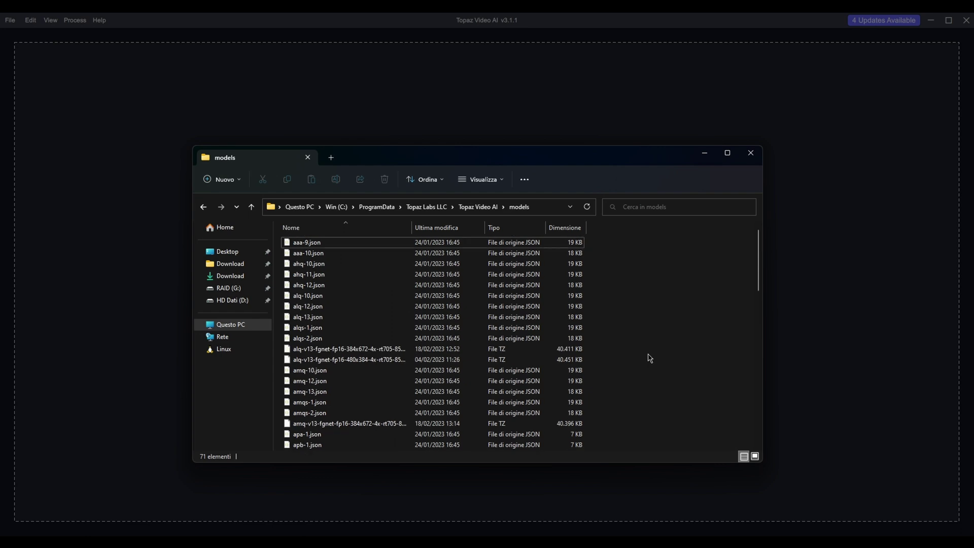
pyautogui.scroll(-3, 646, 330)
pyautogui.scroll(-3, 643, 306)
pyautogui.scroll(-3, 645, 302)
pyautogui.scroll(-4, 650, 300)
pyautogui.click(751, 153)
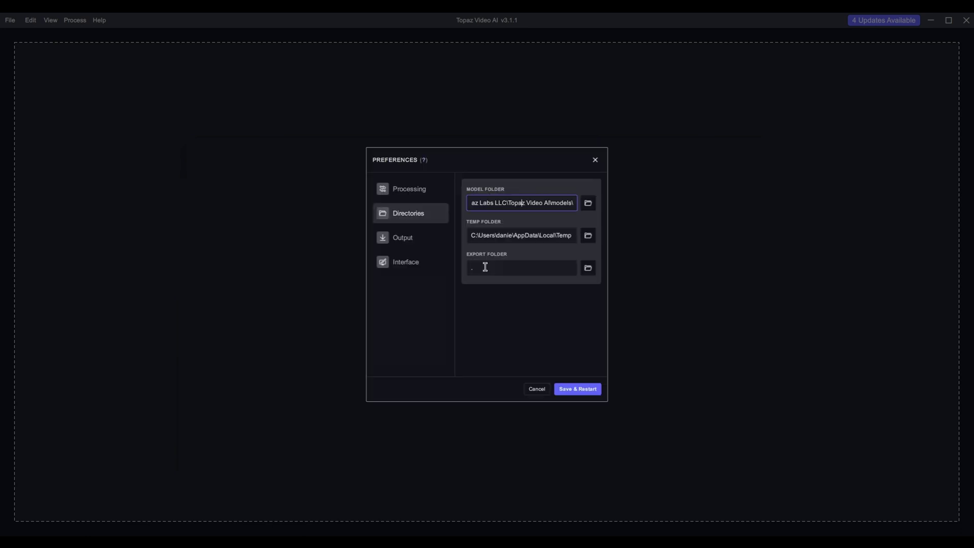
# Step: Focus the Export Folder field, then show the Output defaults with H265 Main (NVIDIA) and mp4
pyautogui.click(484, 266)
pyautogui.click(400, 242)
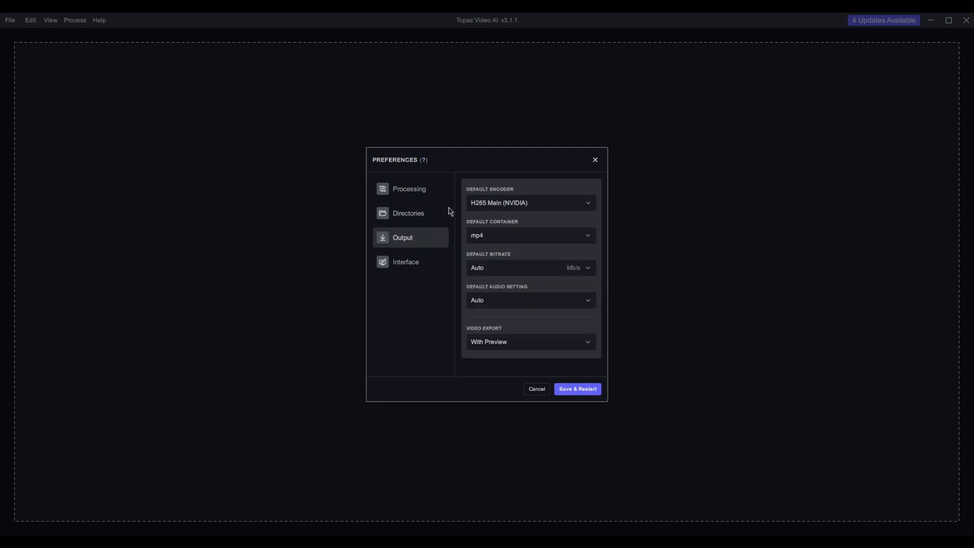
pyautogui.click(583, 203)
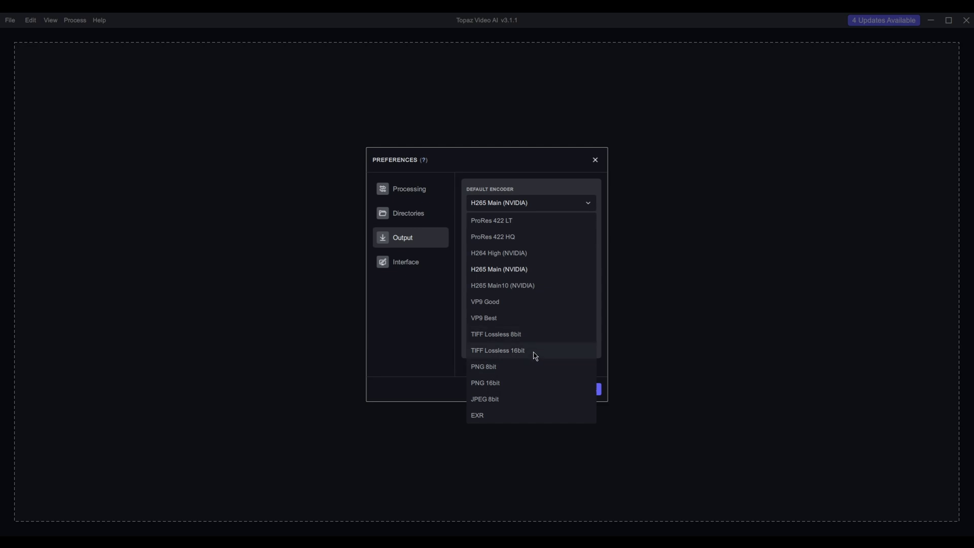
pyautogui.click(536, 205)
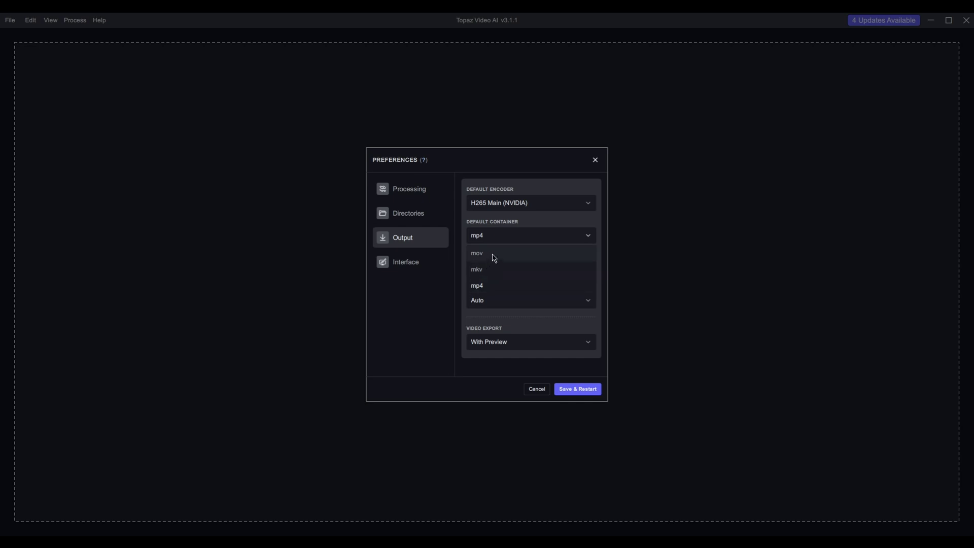
# Step: Keep the output defaults at mp4 container, Auto bitrate and Auto audio
pyautogui.click(450, 279)
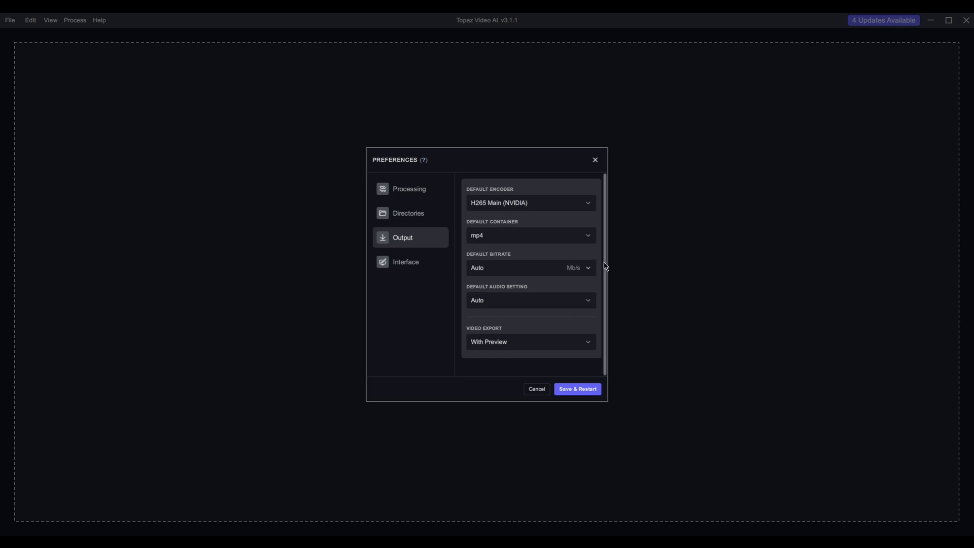
pyautogui.click(590, 269)
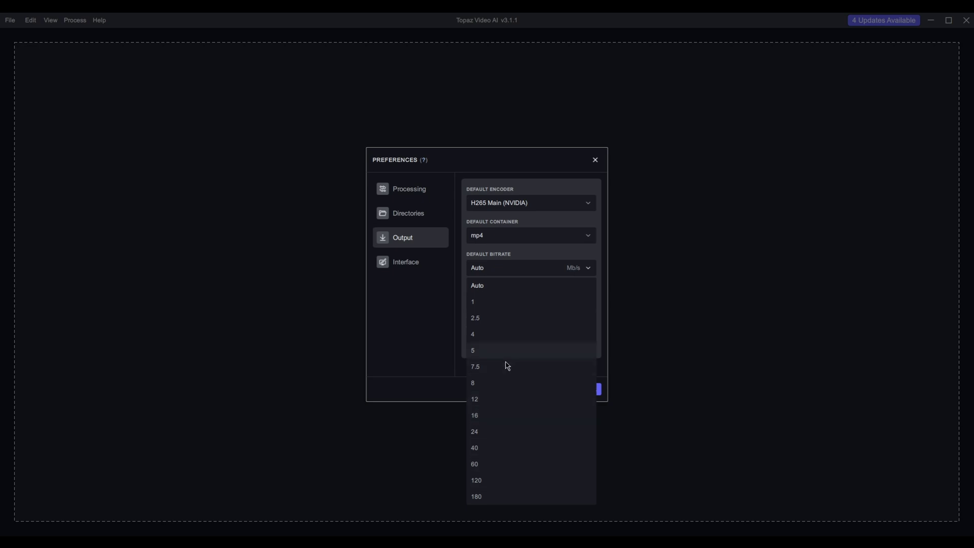
pyautogui.click(451, 318)
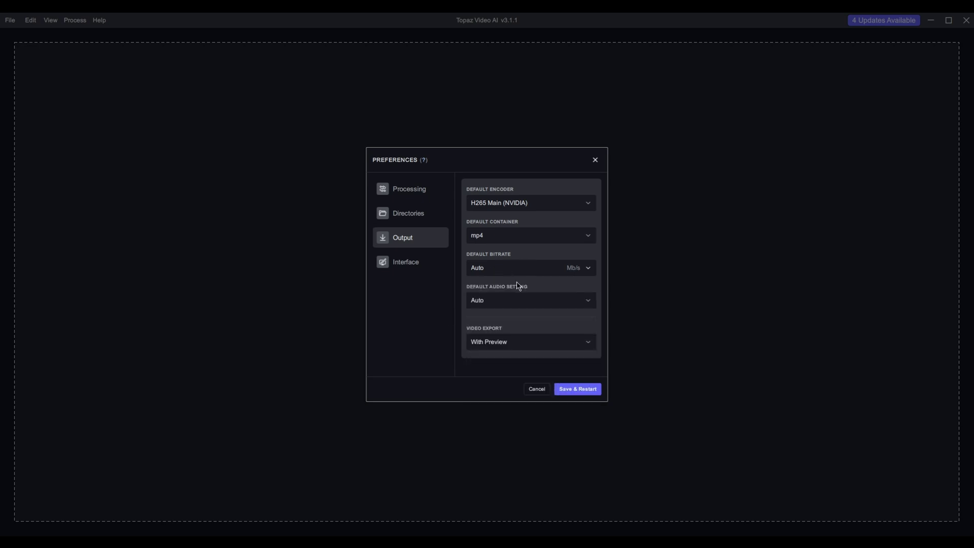
pyautogui.click(593, 308)
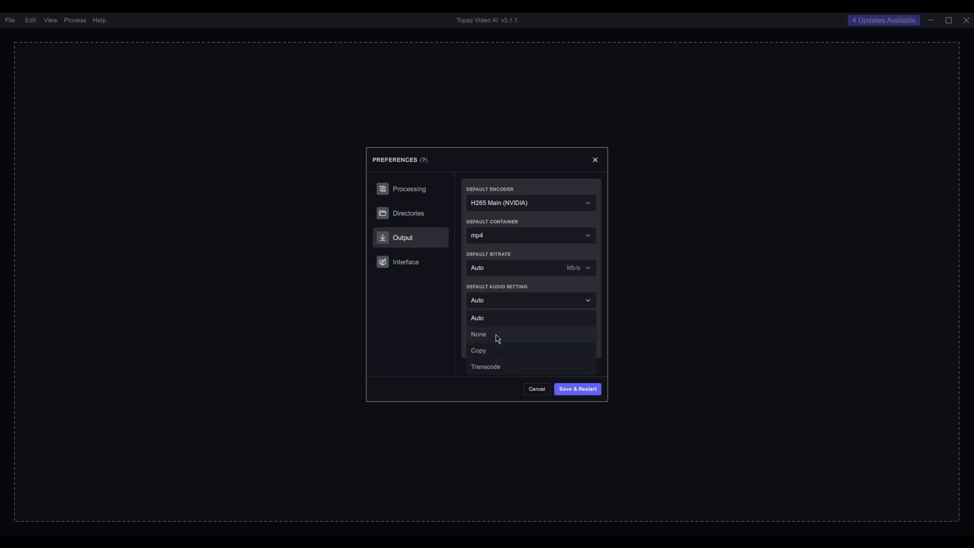
pyautogui.click(475, 307)
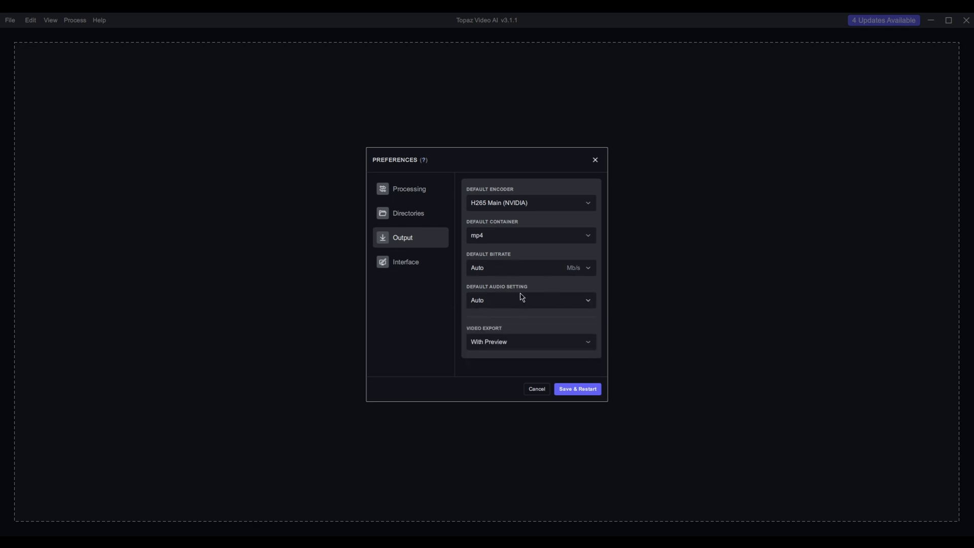
# Step: View the Interface preferences, then cancel Preferences without saving any changes
pyautogui.click(406, 261)
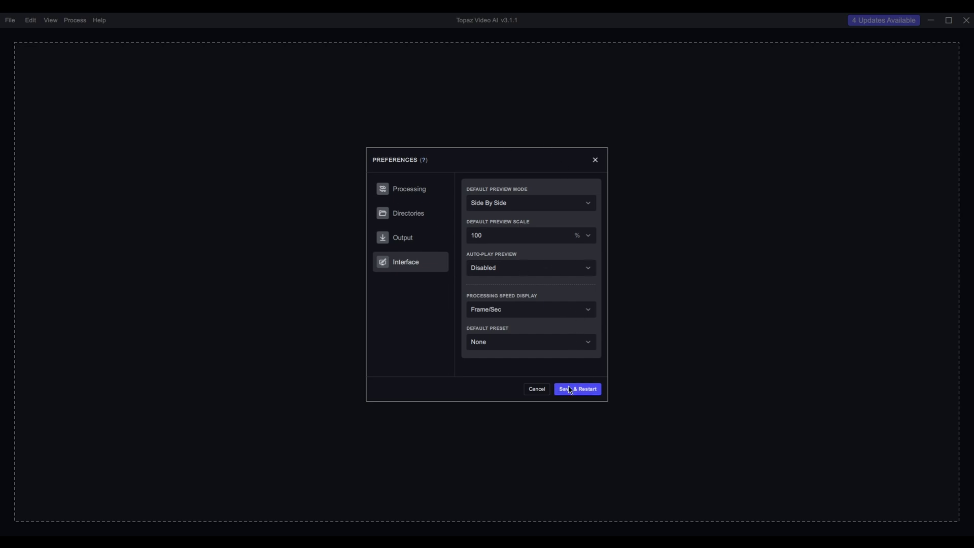
pyautogui.click(534, 390)
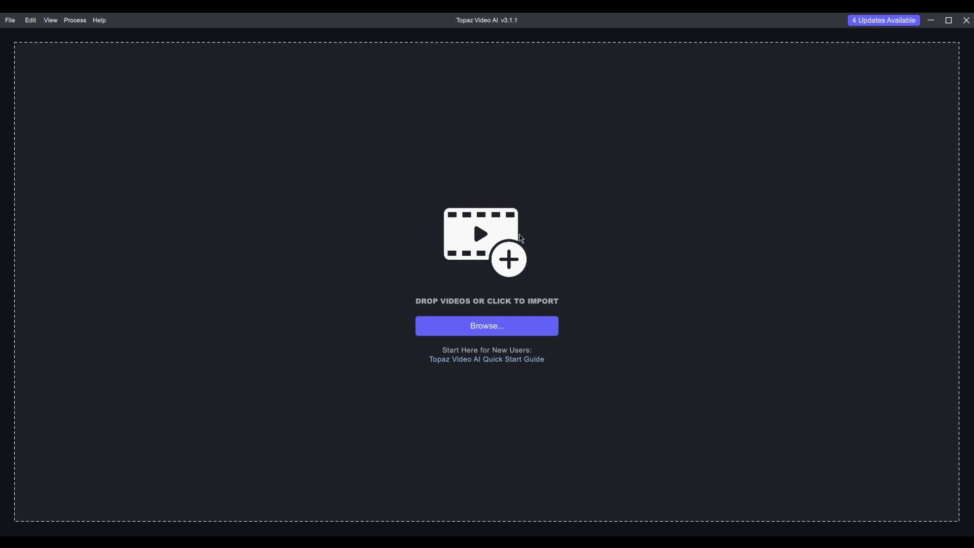
pyautogui.click(522, 238)
# Step: Import 640x360.mp4 from the file-open dialog into Topaz Video AI
pyautogui.moveTo(321, 20); pyautogui.dragTo(468, 104)
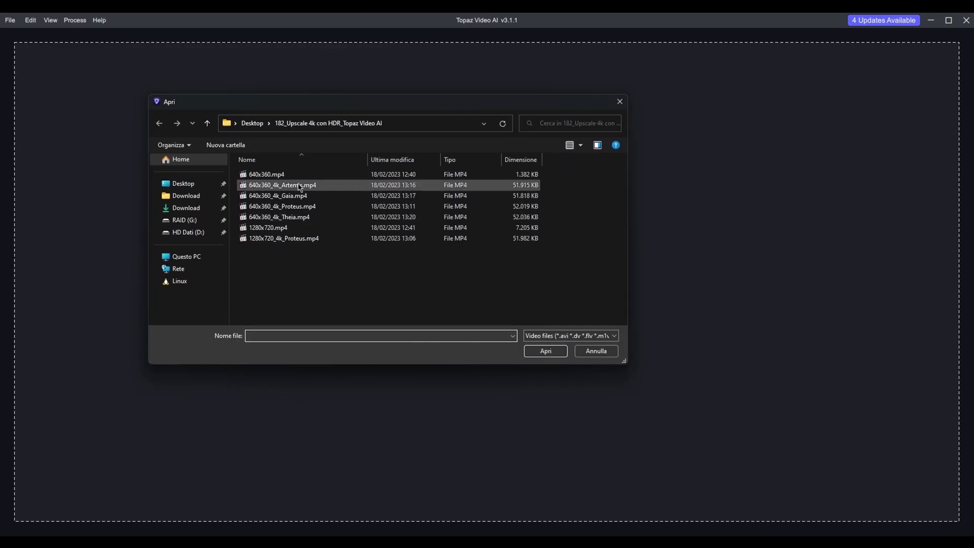
pyautogui.click(400, 174)
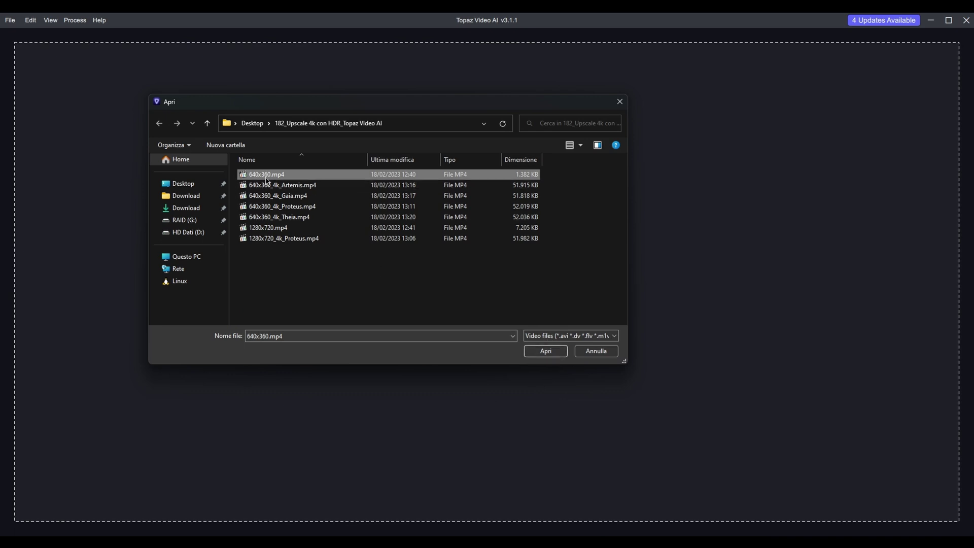
pyautogui.click(543, 354)
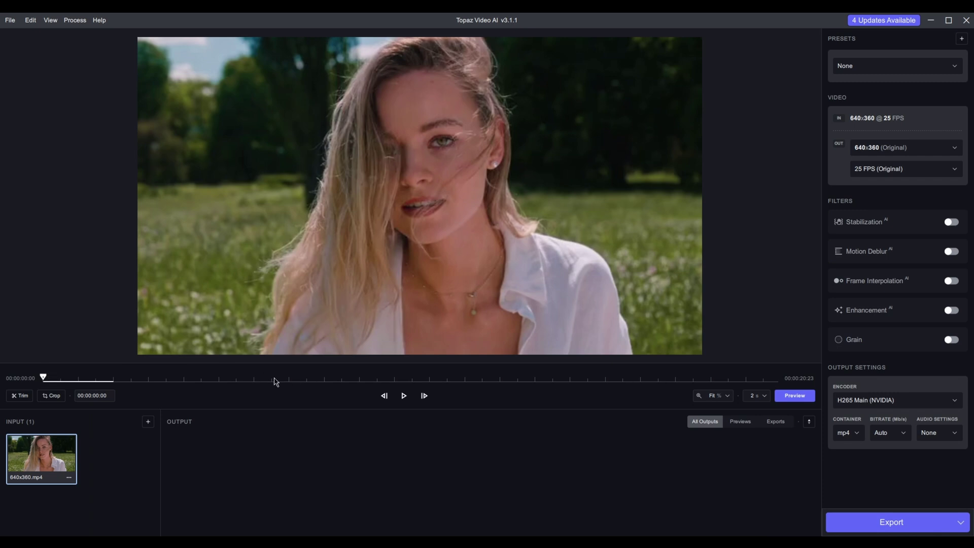
# Step: Scrub to about 13 seconds and adjust the trim end point, keeping 00:00:00:00–00:00:20:23
pyautogui.moveTo(44, 379)
pyautogui.mouseDown()
pyautogui.moveTo(542, 394)
pyautogui.moveTo(44, 379)
pyautogui.mouseUp()
pyautogui.click(21, 395)
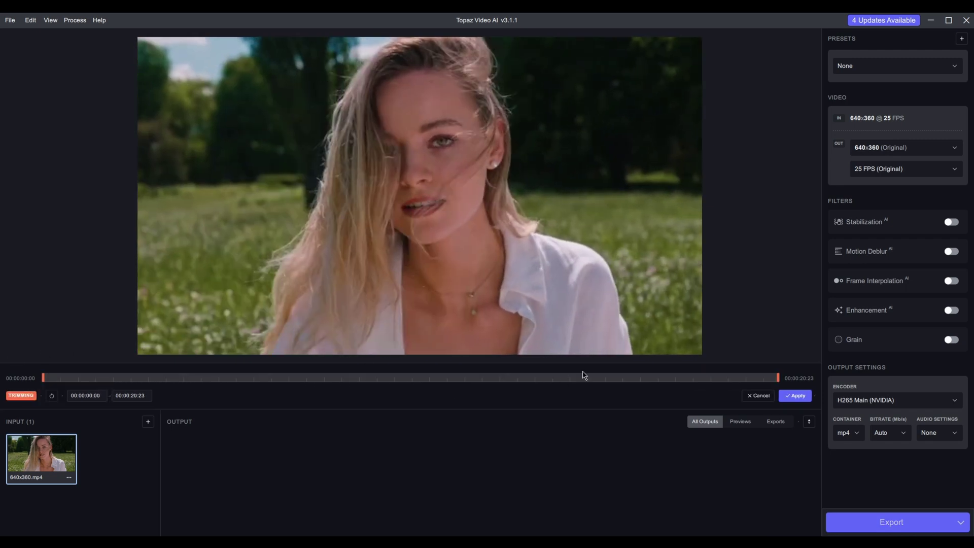
pyautogui.moveTo(779, 375)
pyautogui.mouseDown()
pyautogui.moveTo(193, 379)
pyautogui.moveTo(768, 376)
pyautogui.mouseUp()
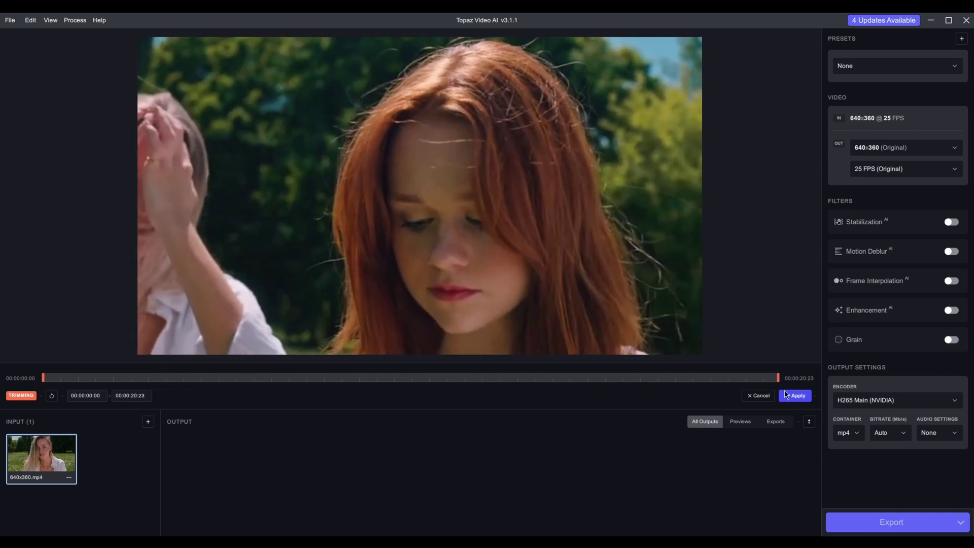
pyautogui.click(753, 395)
# Step: Resize the crop box and lock it to 4:3, then cancel, leaving the frame uncropped
pyautogui.click(55, 395)
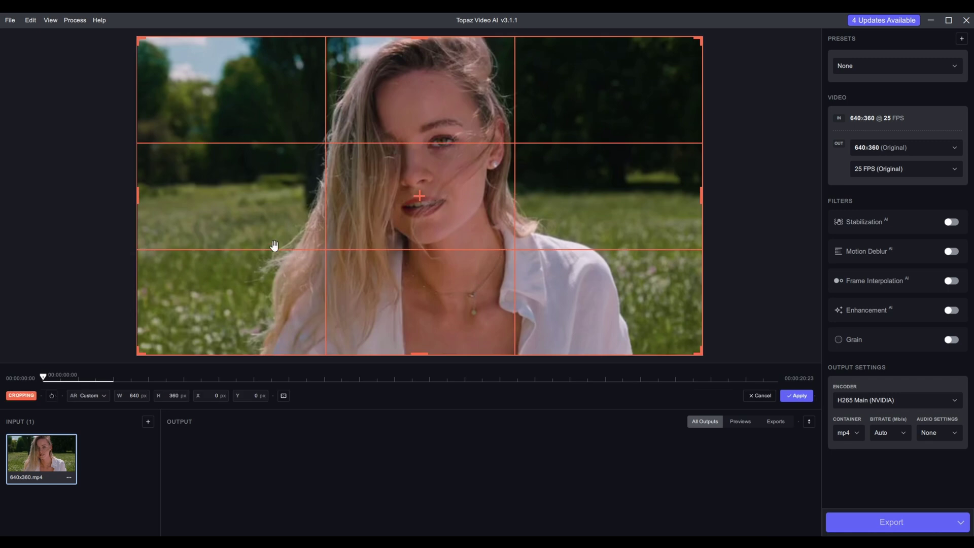
pyautogui.moveTo(138, 39); pyautogui.dragTo(335, 65)
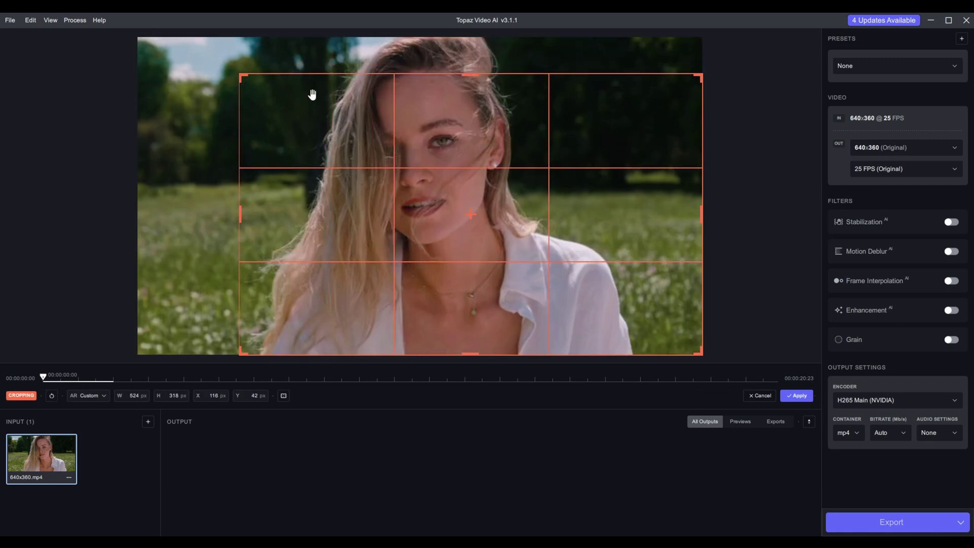
pyautogui.moveTo(702, 65); pyautogui.dragTo(688, 41)
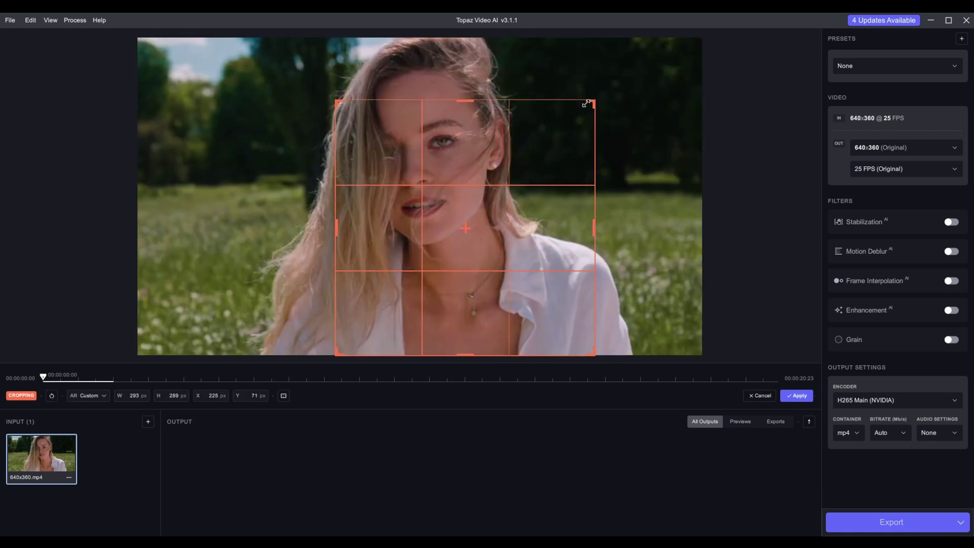
pyautogui.moveTo(336, 353); pyautogui.dragTo(186, 345)
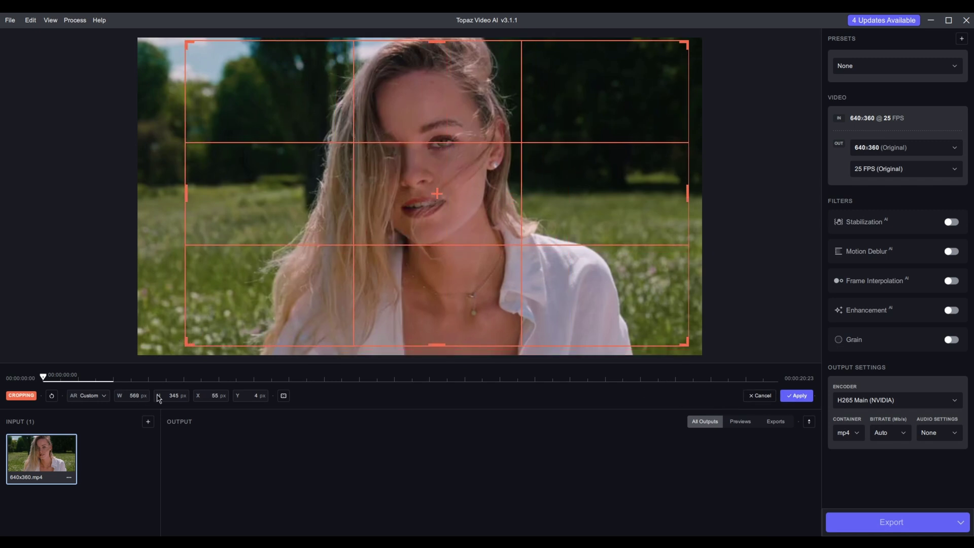
pyautogui.click(85, 400)
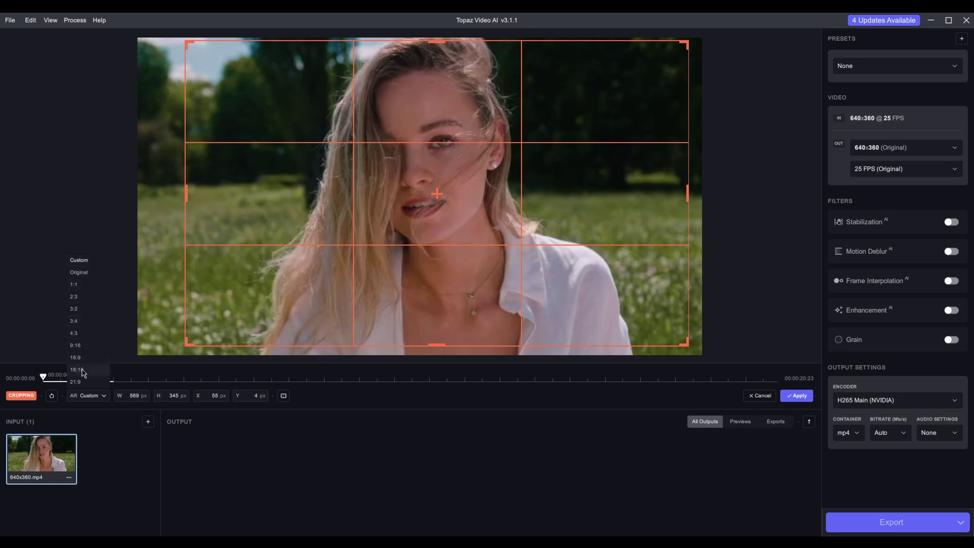
pyautogui.click(85, 331)
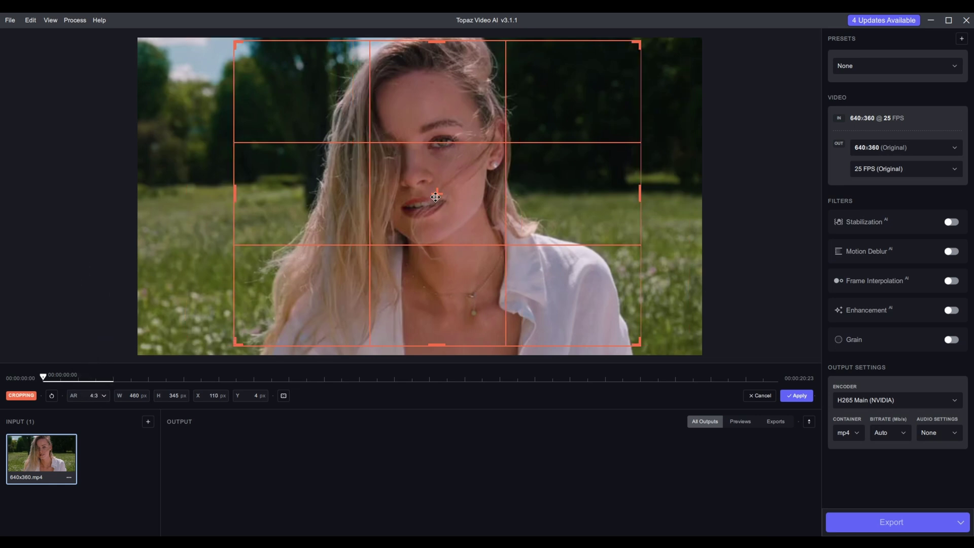
pyautogui.click(756, 395)
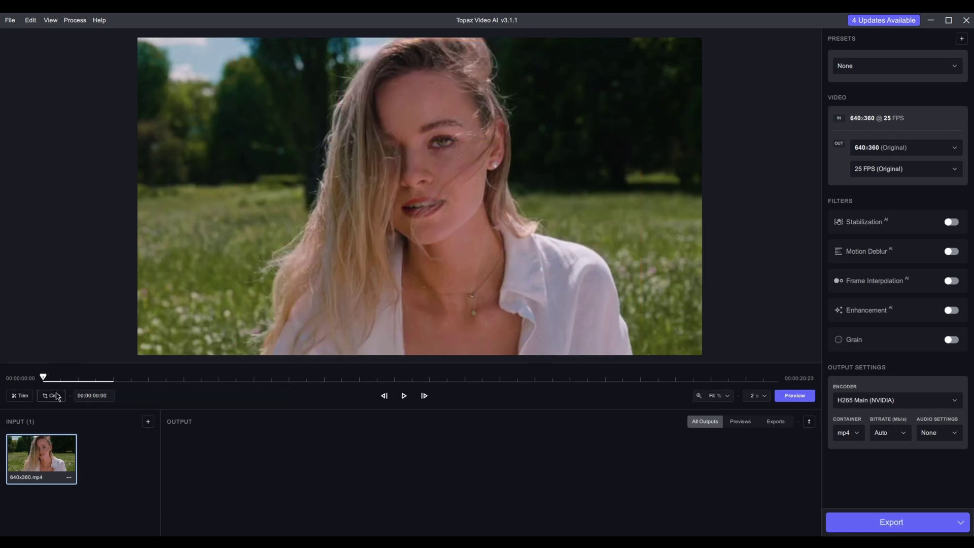
# Step: Scrub later in the clip and bring up the dialog for adding another input video
pyautogui.moveTo(223, 428)
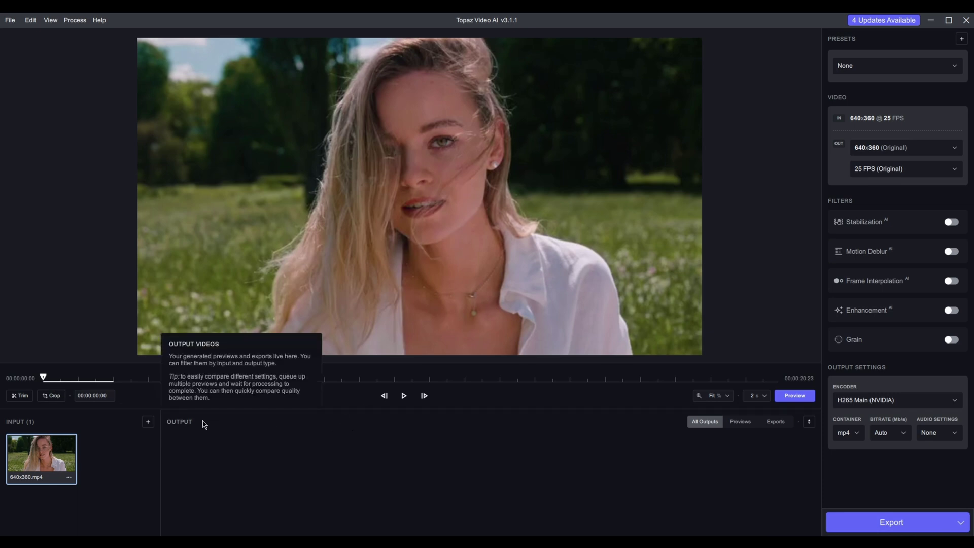
pyautogui.moveTo(165, 377)
pyautogui.mouseDown()
pyautogui.moveTo(421, 356)
pyautogui.moveTo(124, 384)
pyautogui.moveTo(33, 378)
pyautogui.mouseUp()
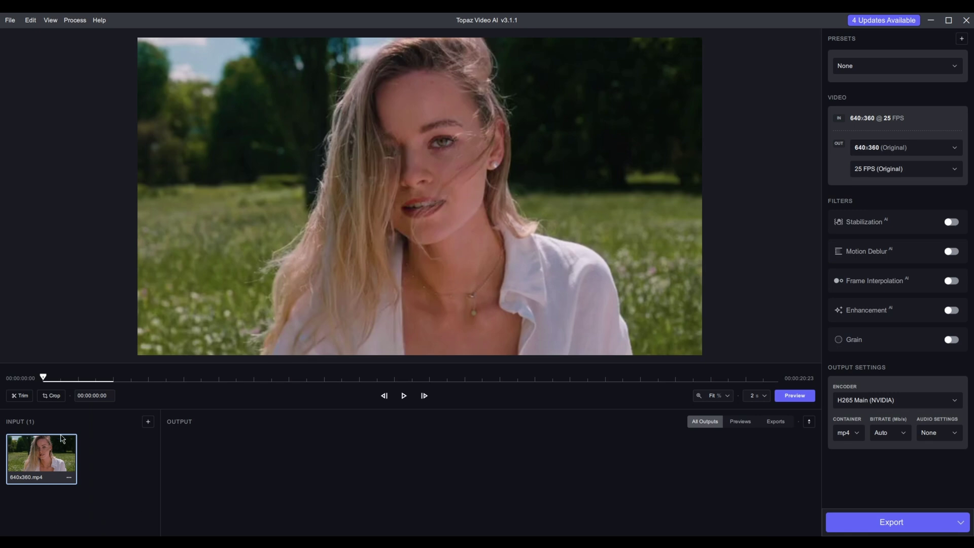
pyautogui.click(148, 422)
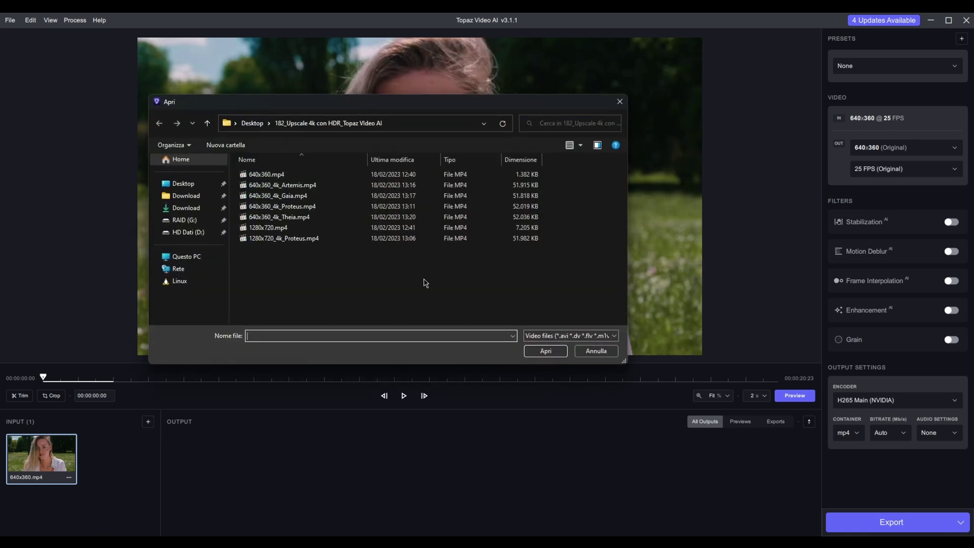
# Step: Cancel adding a video and show the preset list, including Upscale to 4K
pyautogui.click(593, 351)
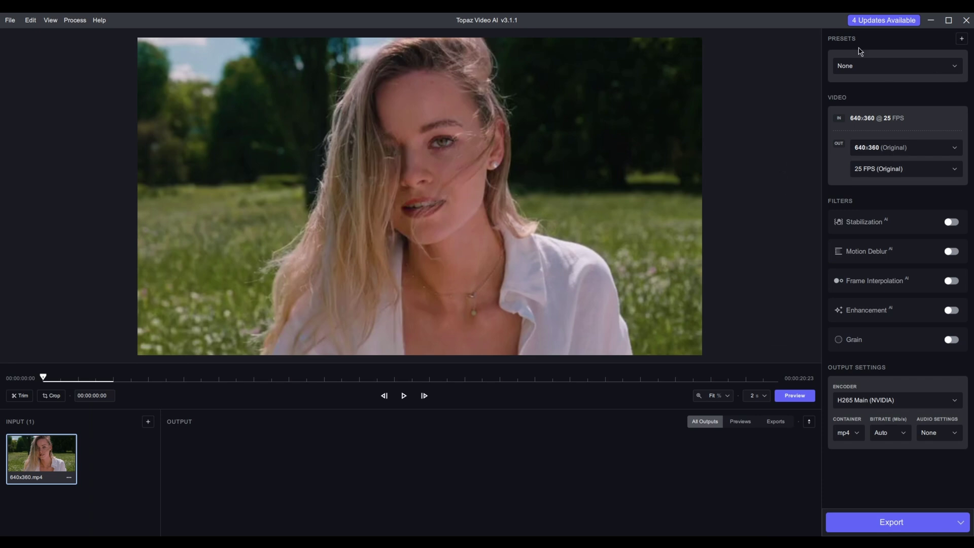
pyautogui.click(913, 66)
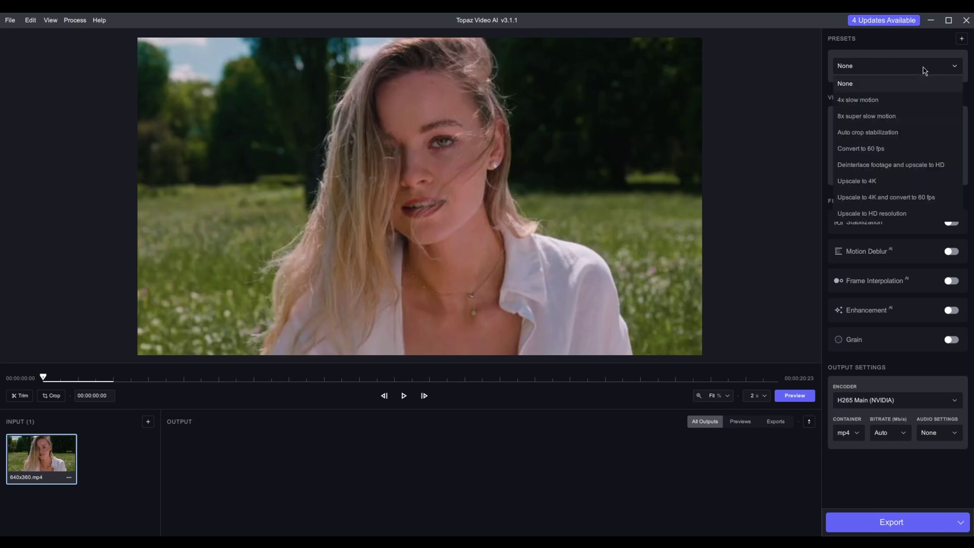
# Step: Browse the built-in presets, cancel a new custom preset, and keep the preset at None
pyautogui.click(923, 70)
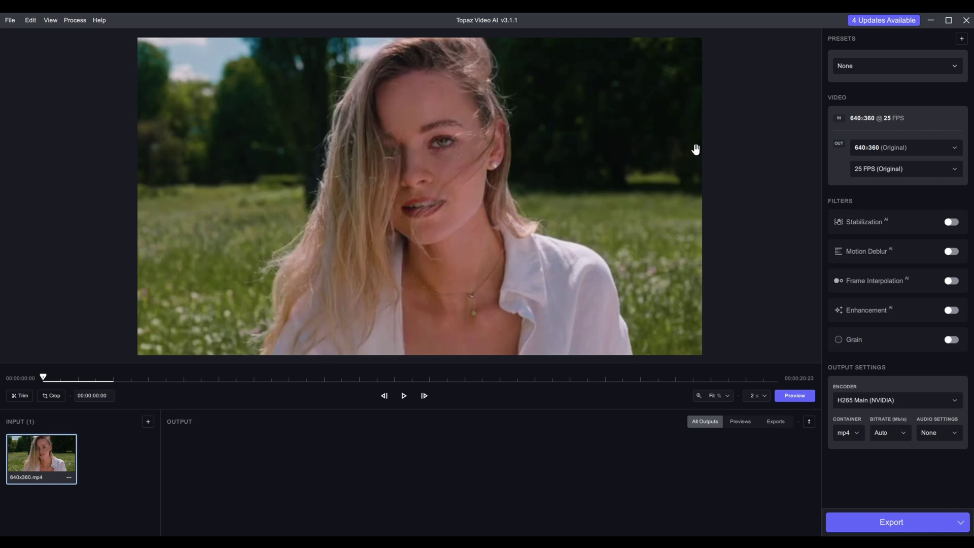
pyautogui.click(962, 38)
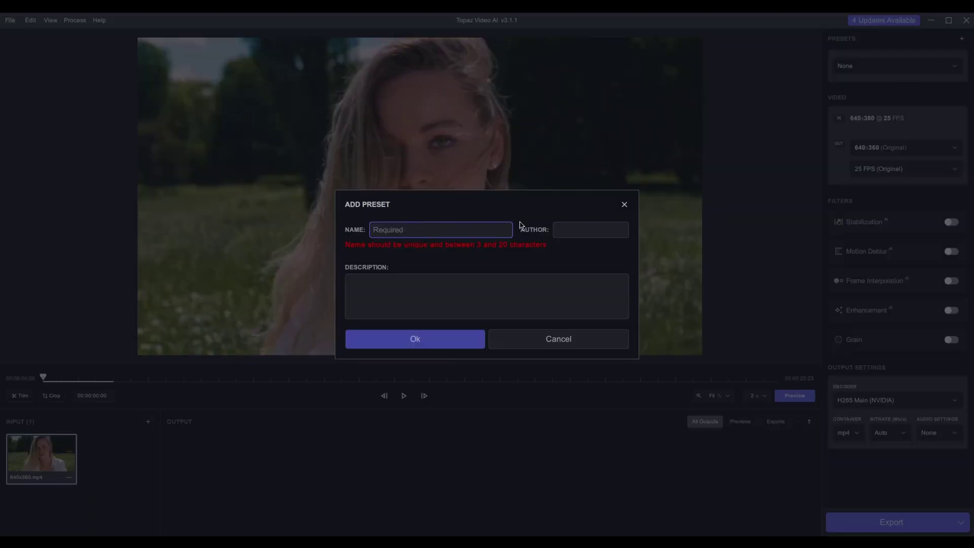
pyautogui.click(558, 342)
pyautogui.click(941, 69)
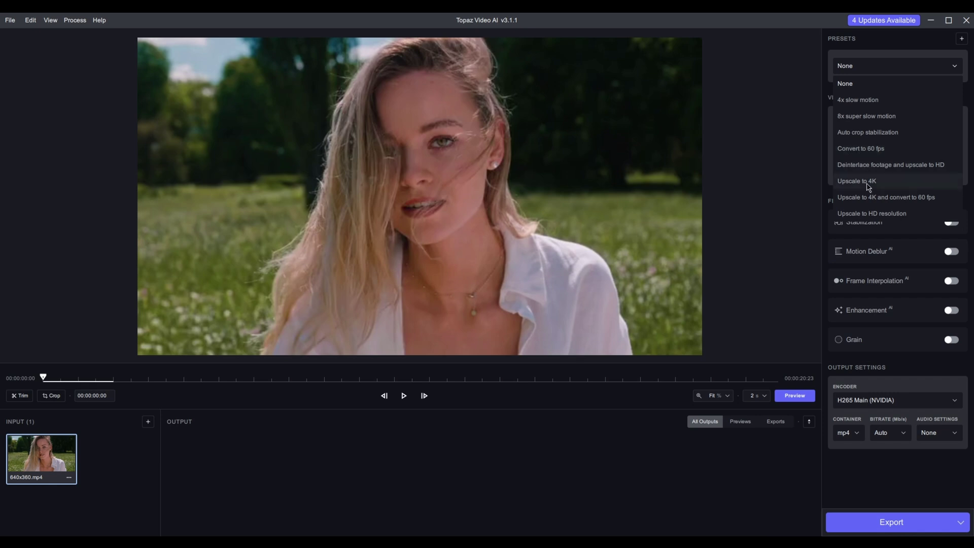
# Step: Apply the Upscale to 4K preset, then set the preset back to None
pyautogui.click(874, 66)
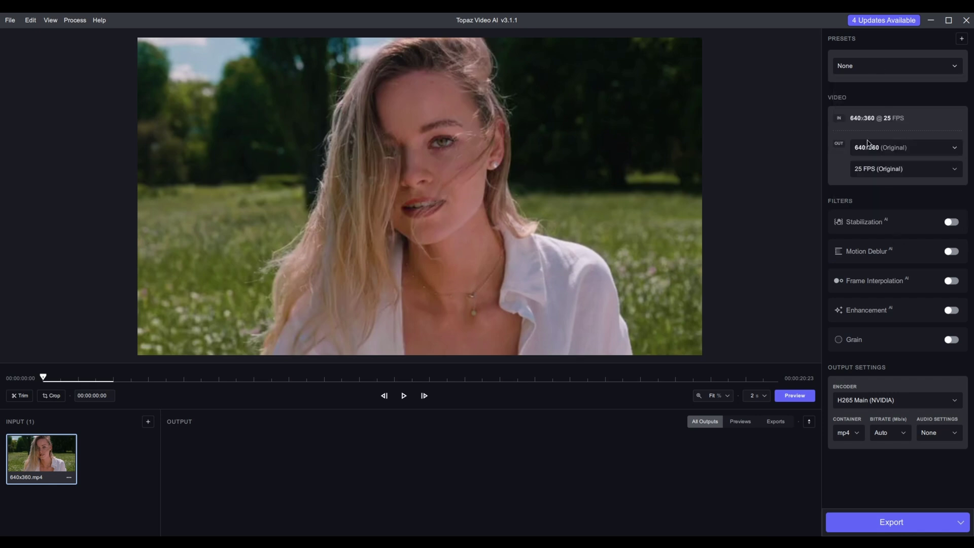
pyautogui.click(880, 71)
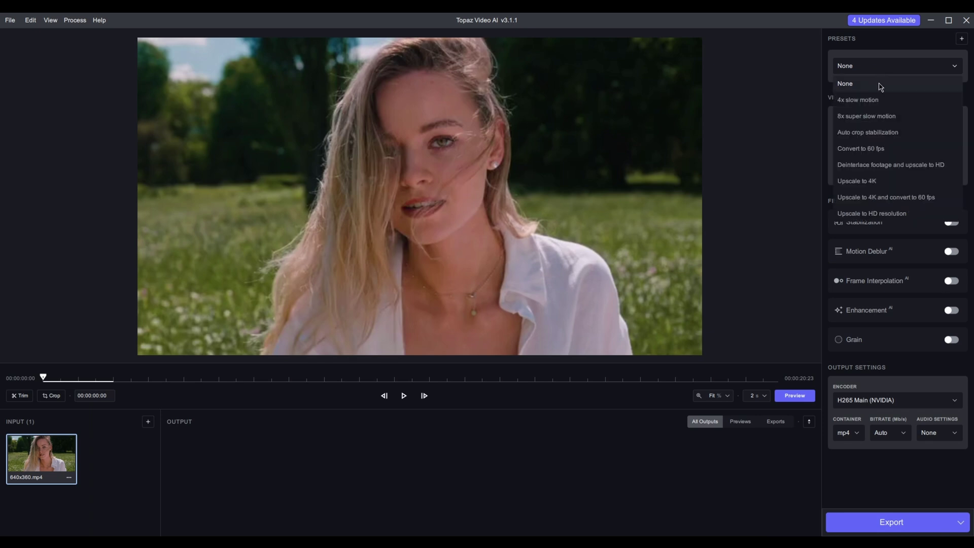
pyautogui.click(867, 181)
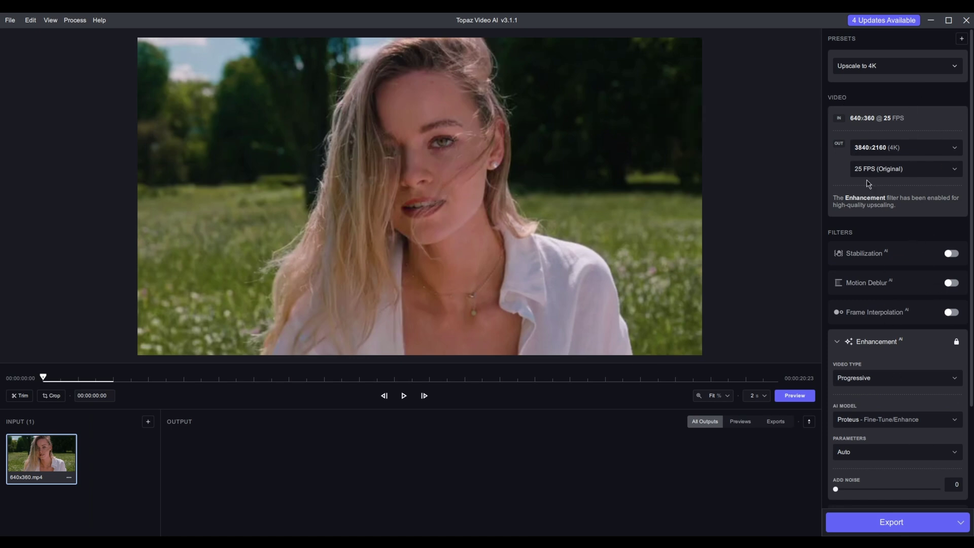
pyautogui.click(880, 63)
pyautogui.click(895, 82)
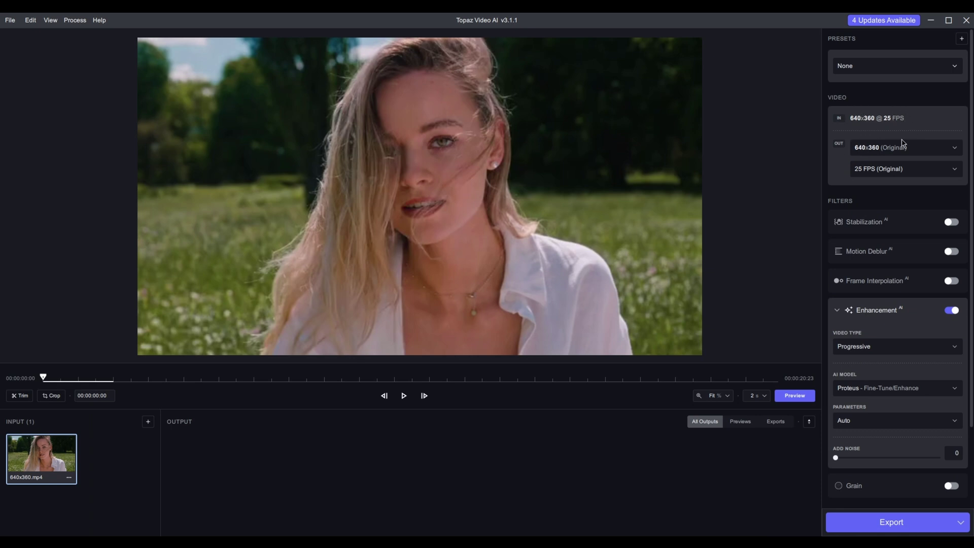
# Step: Set the output resolution to 3840x2160 (4K) and keep the Original 25 FPS frame rate
pyautogui.click(858, 152)
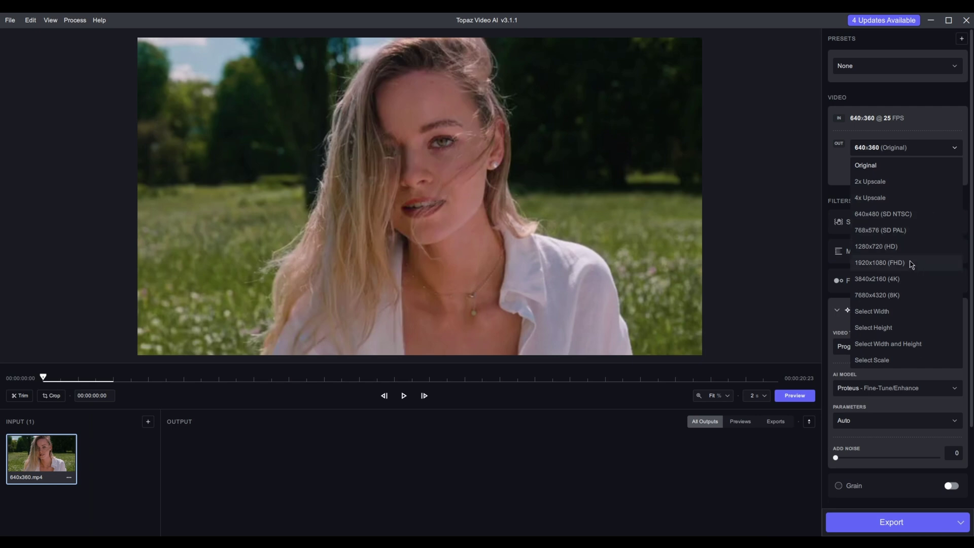
pyautogui.click(903, 280)
pyautogui.click(893, 175)
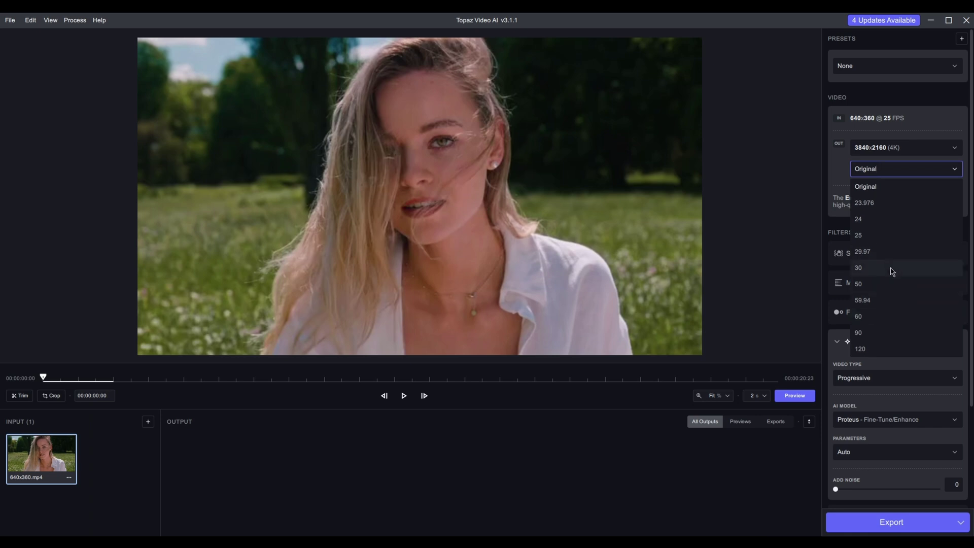
pyautogui.click(845, 174)
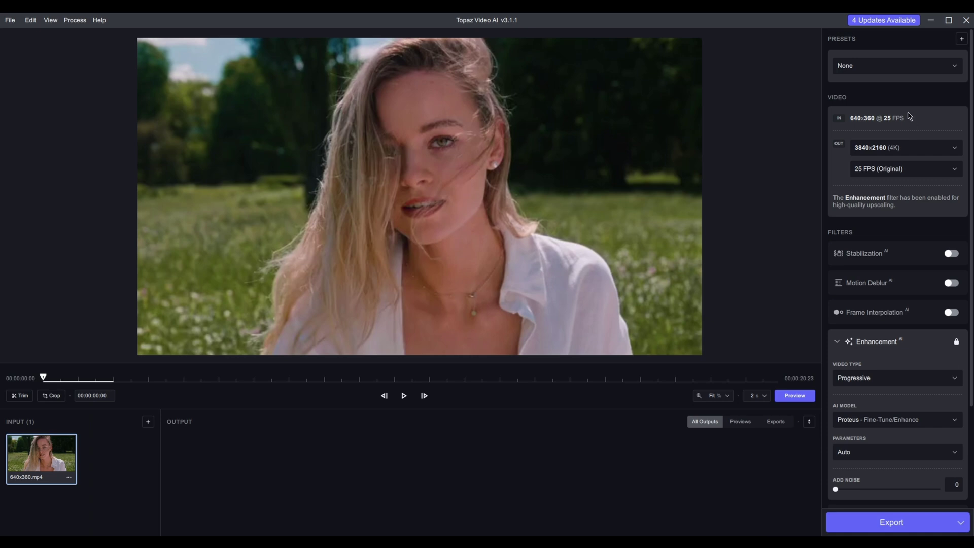
pyautogui.scroll(-1, 910, 147)
# Step: Collapse the Enhancement settings and switch Stabilization on in Full-Frame mode
pyautogui.click(837, 304)
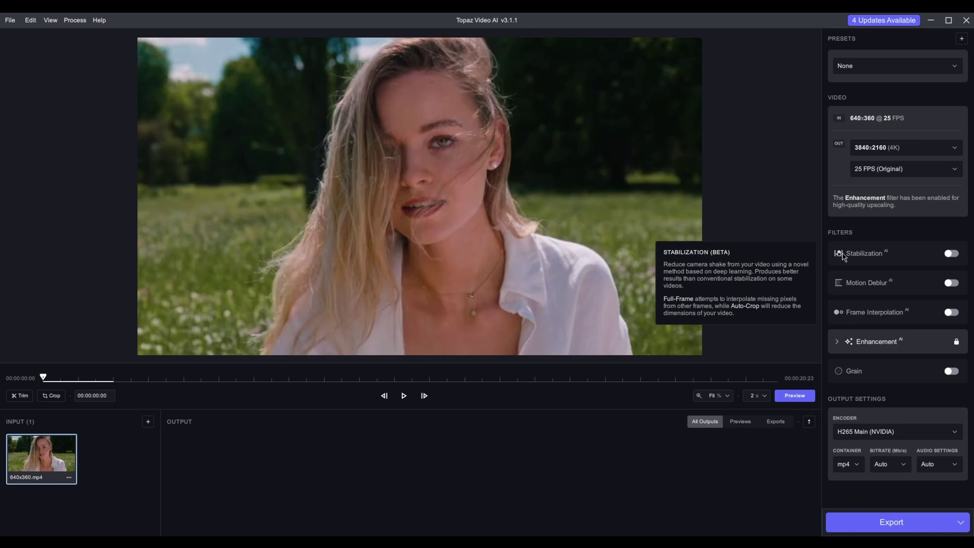
pyautogui.click(951, 254)
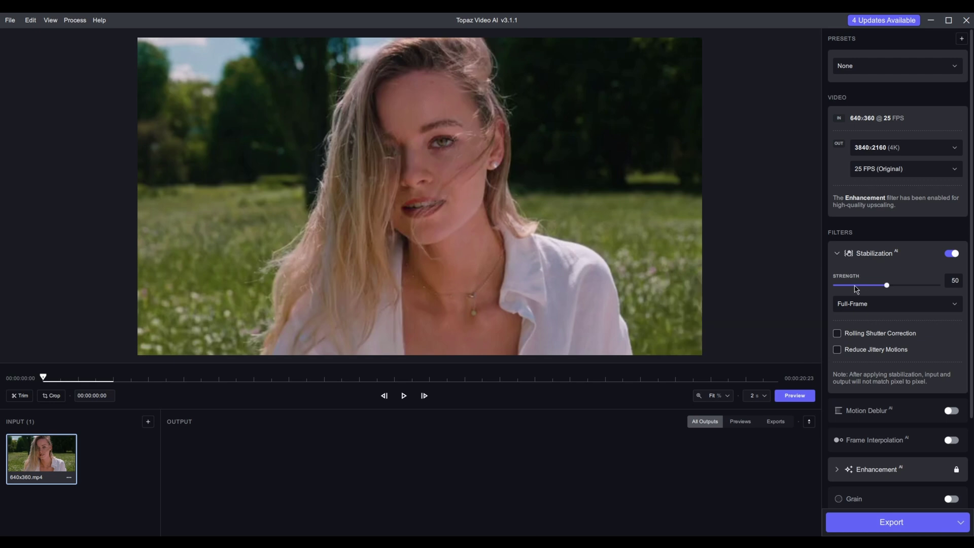
pyautogui.click(867, 304)
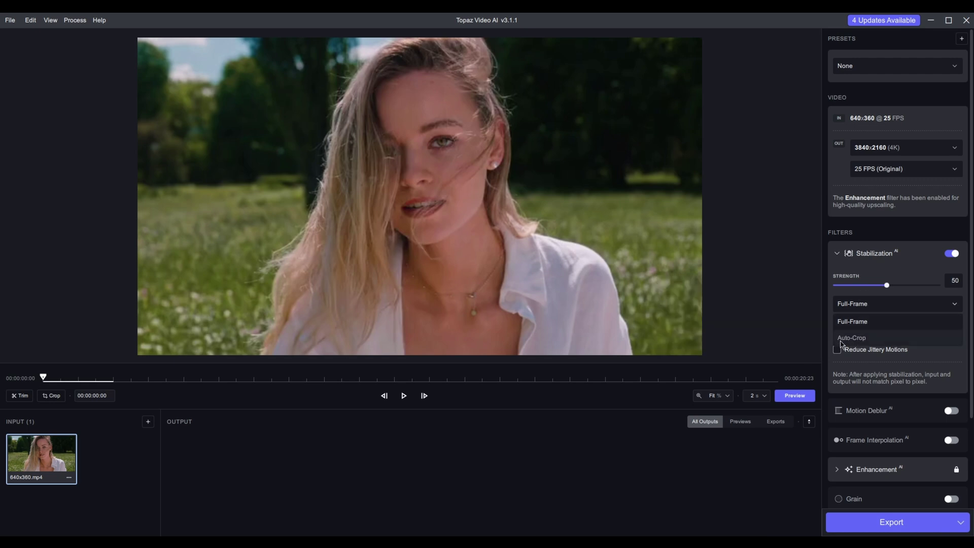
pyautogui.click(877, 321)
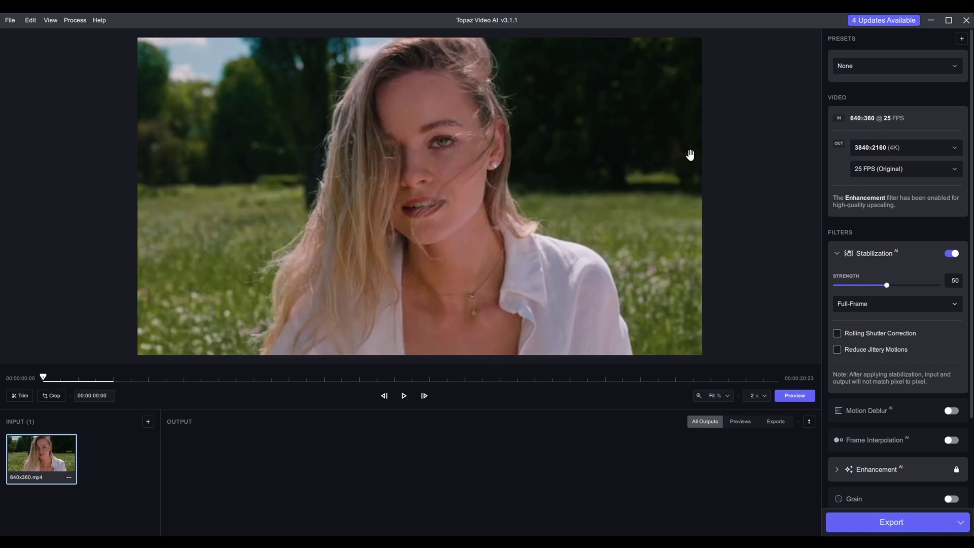
# Step: Try Auto-Crop mode with Rolling Shutter Correction, then switch Stabilization off
pyautogui.click(870, 304)
pyautogui.click(871, 338)
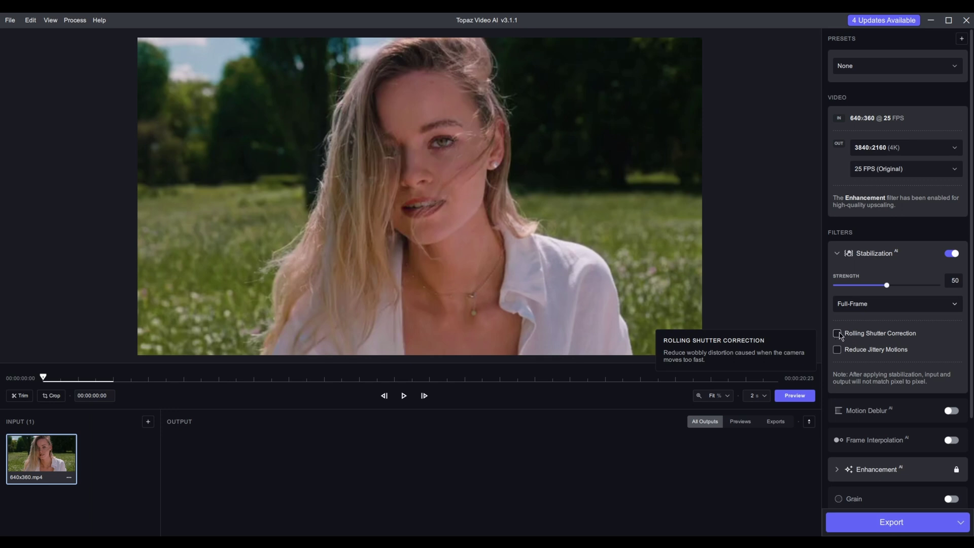
pyautogui.click(838, 334)
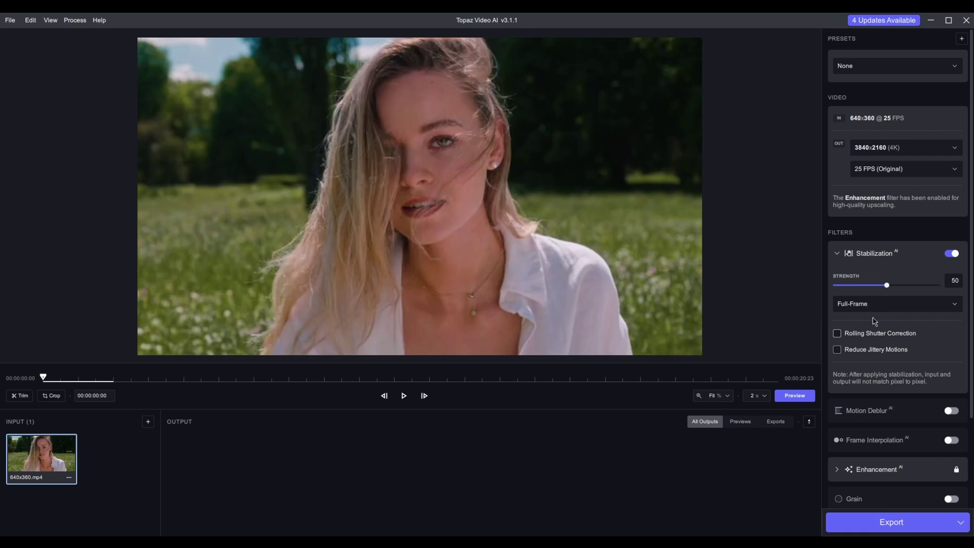
pyautogui.click(951, 253)
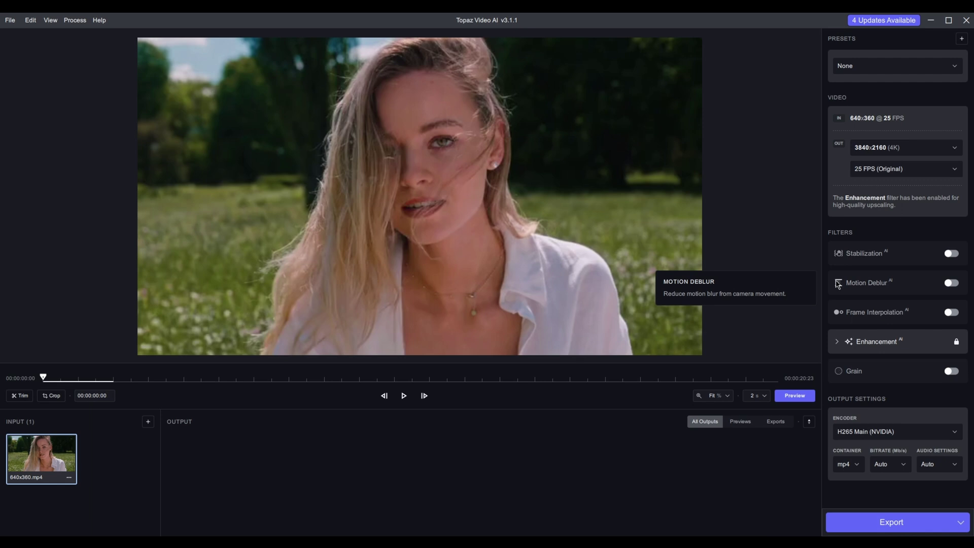
# Step: Try Motion Deblur with the Themis model, turn it off, and enable Frame Interpolation
pyautogui.click(866, 290)
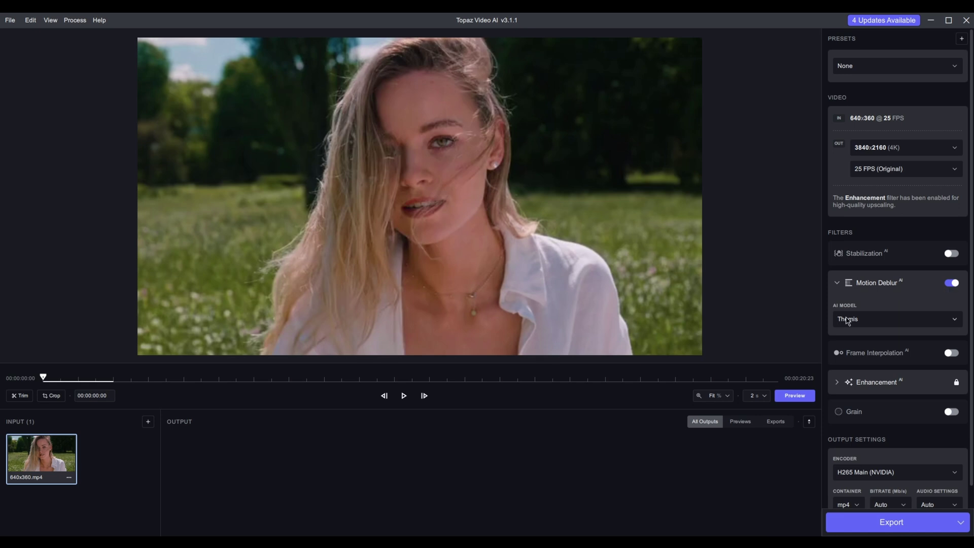
pyautogui.click(883, 321)
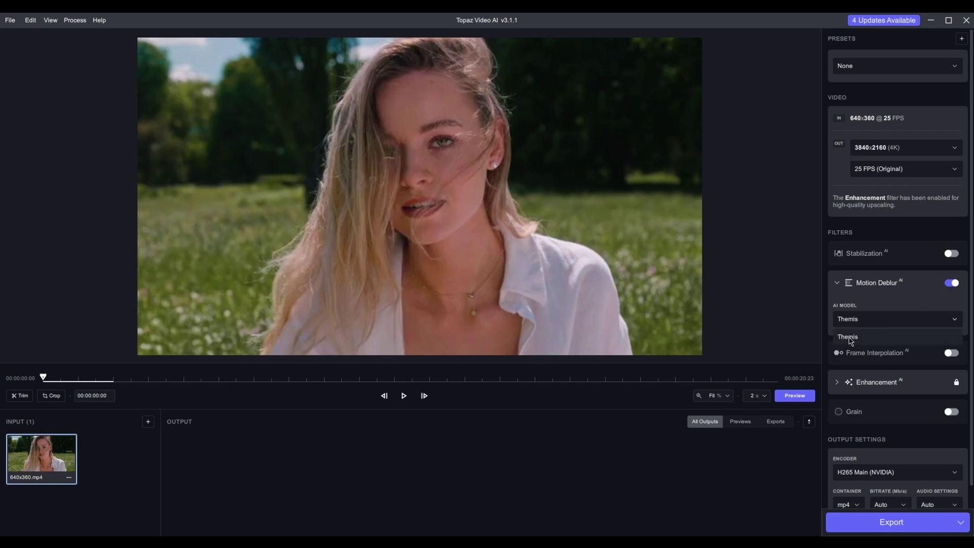
pyautogui.click(866, 321)
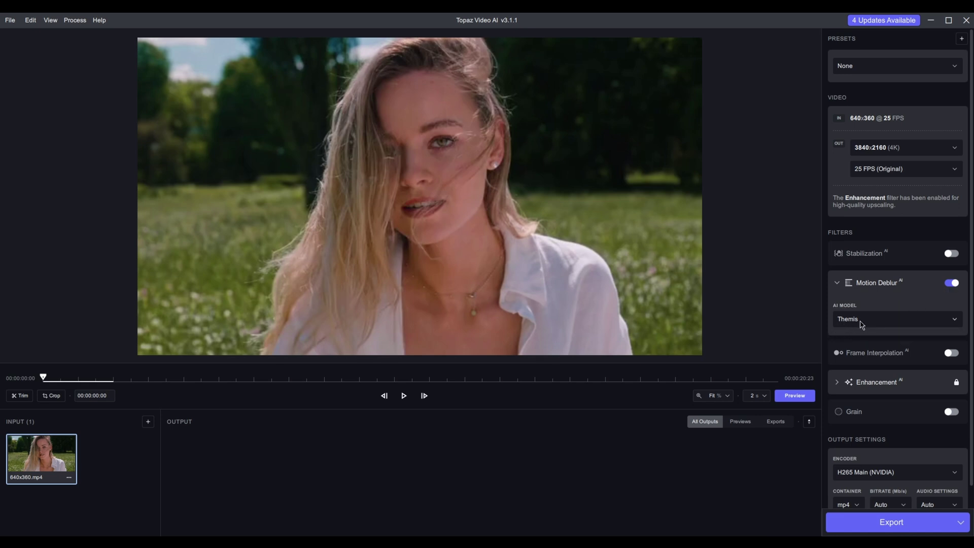
pyautogui.click(877, 284)
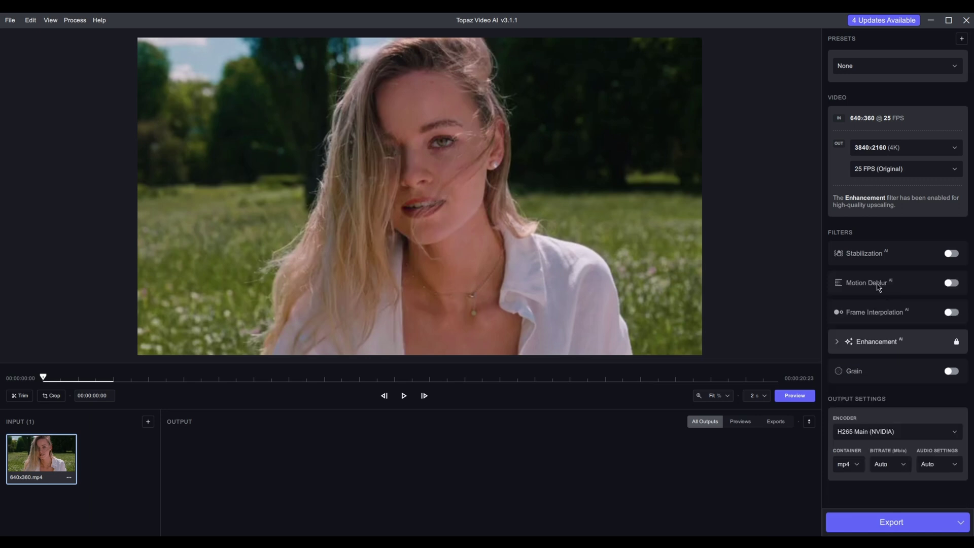
pyautogui.click(870, 315)
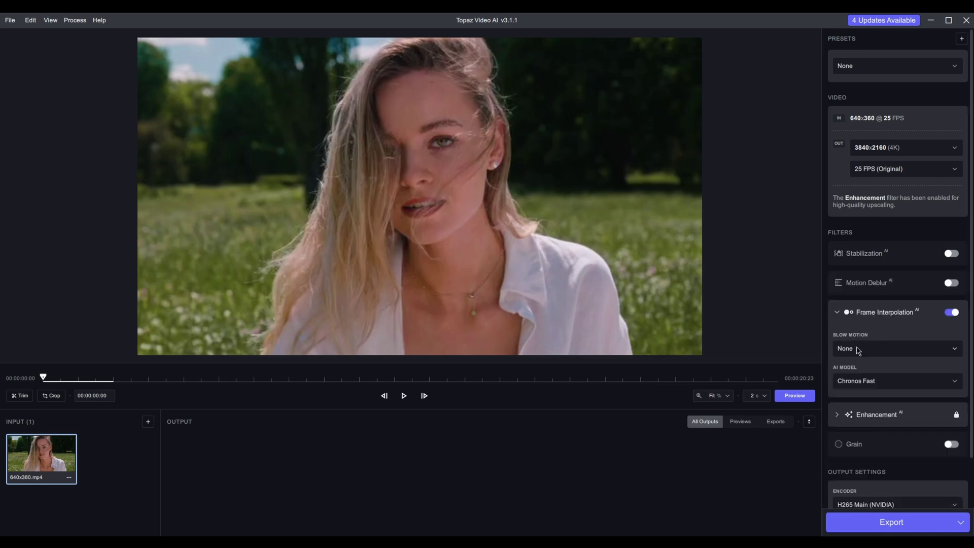
pyautogui.moveTo(863, 341)
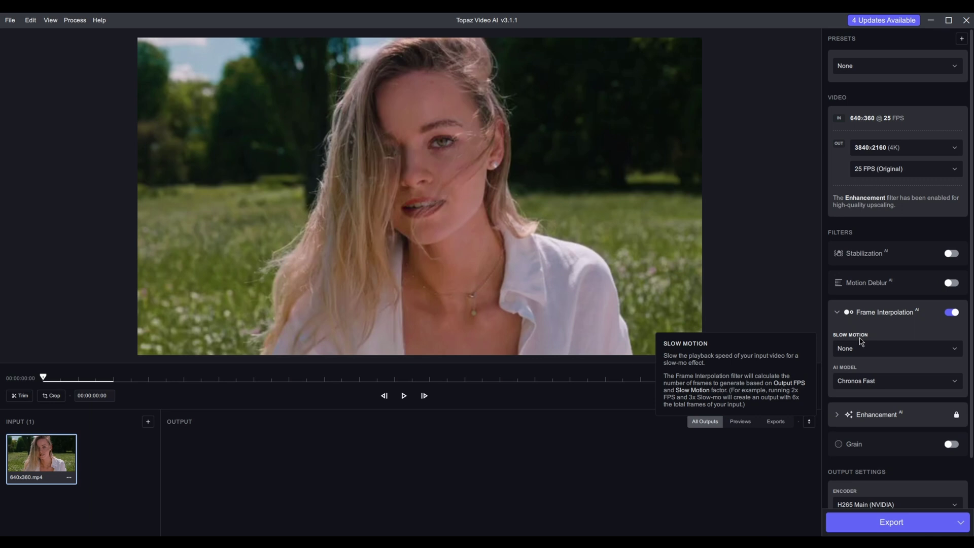
pyautogui.moveTo(851, 315)
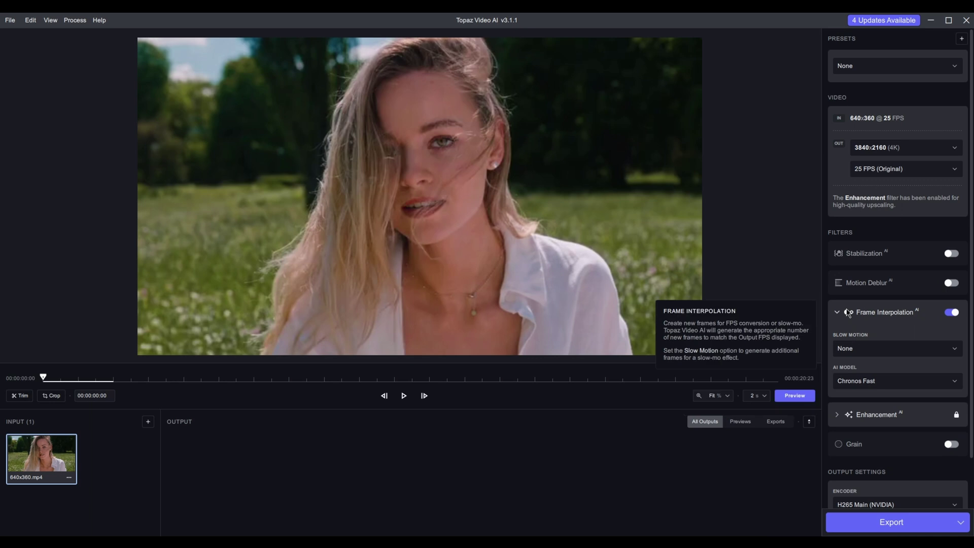
pyautogui.click(858, 349)
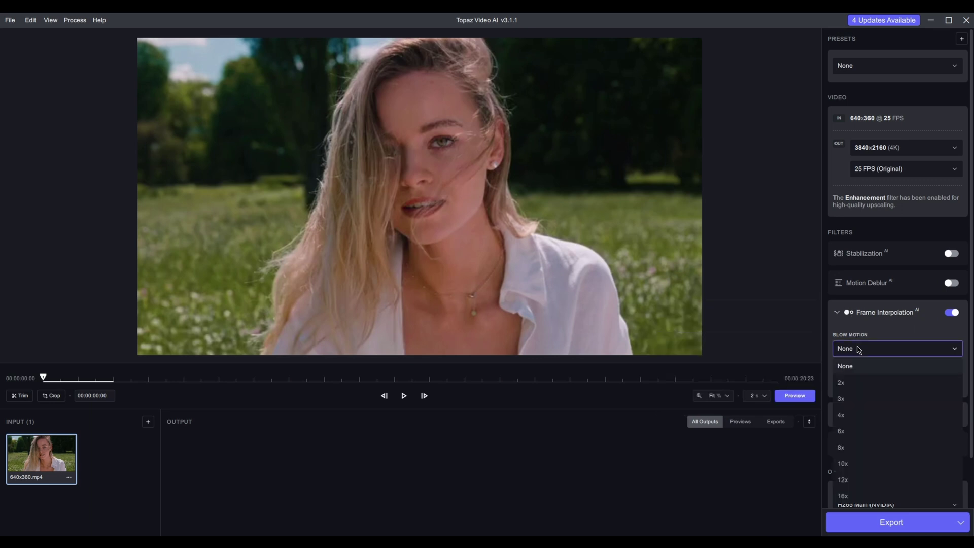
pyautogui.click(890, 337)
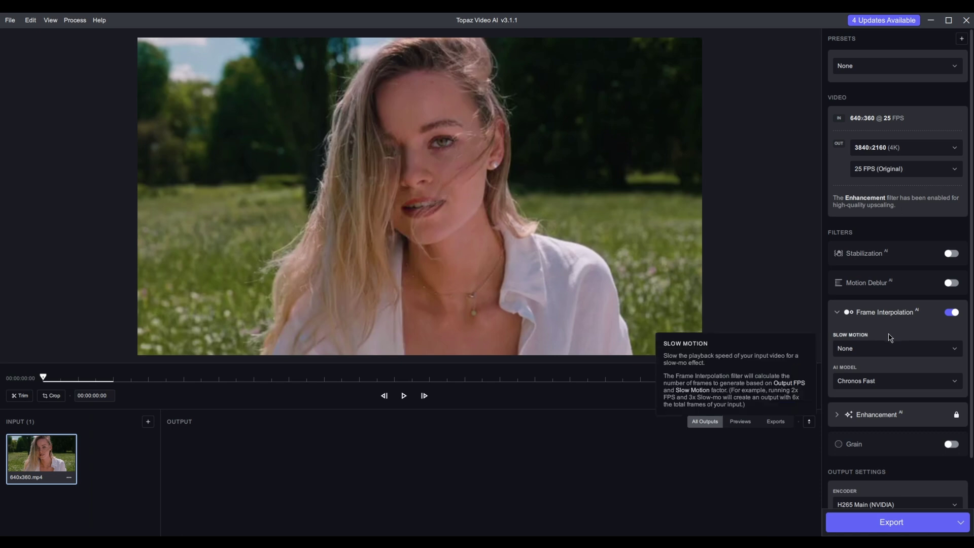
pyautogui.click(885, 349)
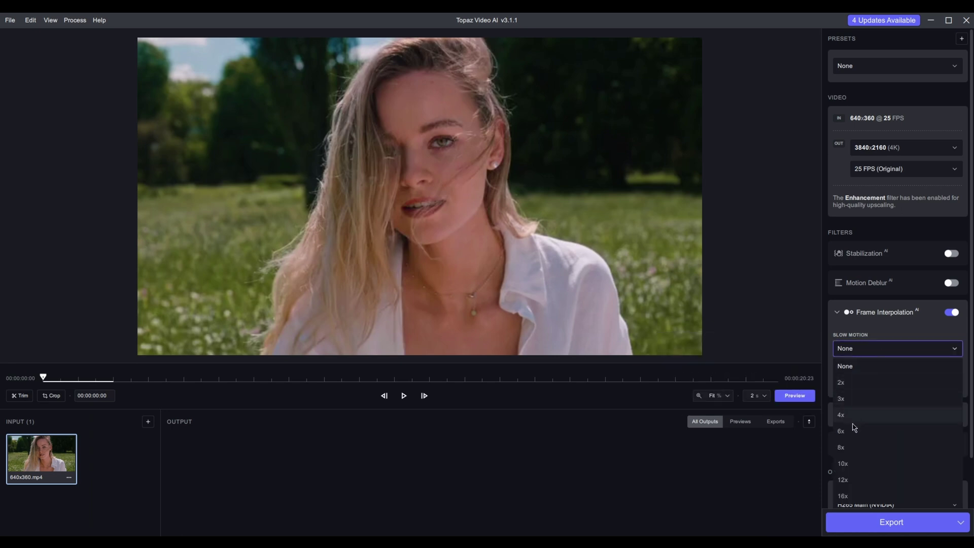
pyautogui.click(852, 366)
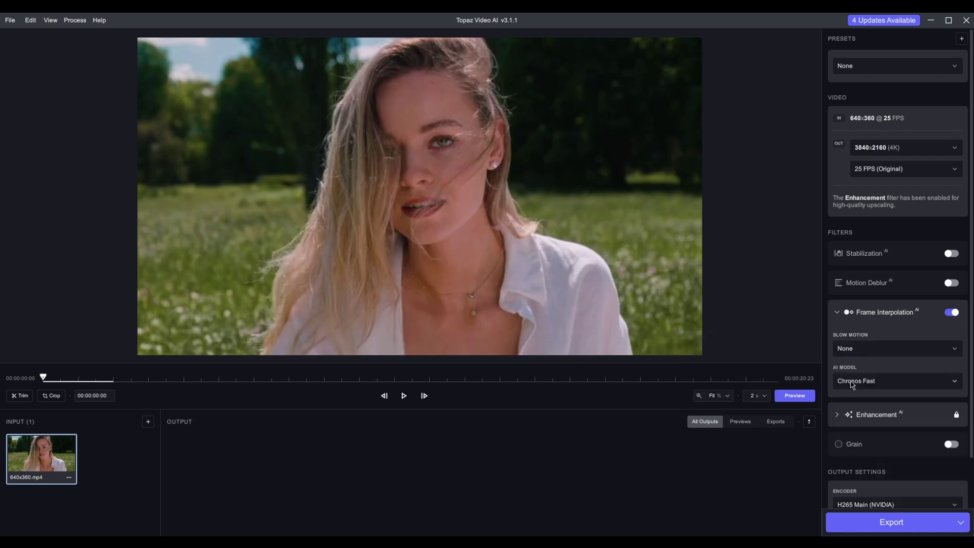
pyautogui.click(865, 384)
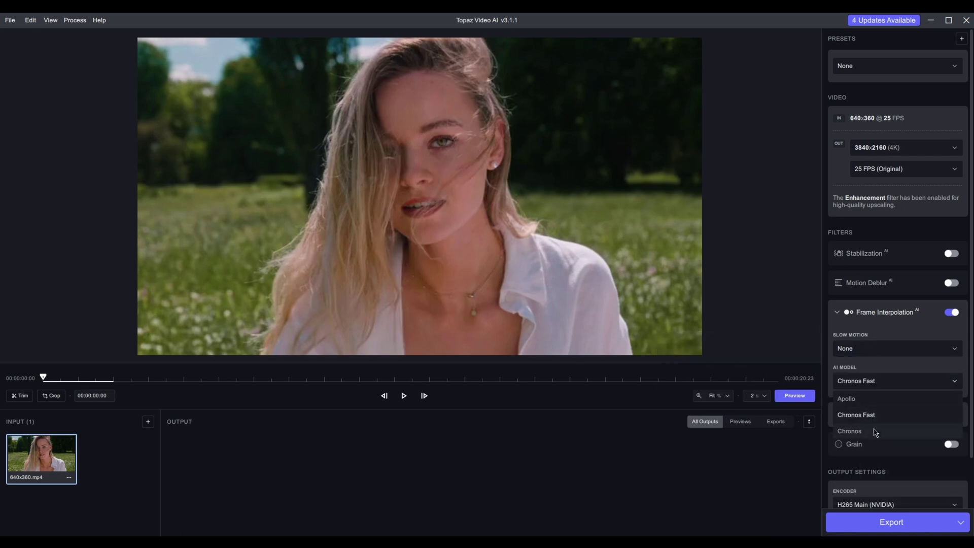
pyautogui.click(869, 371)
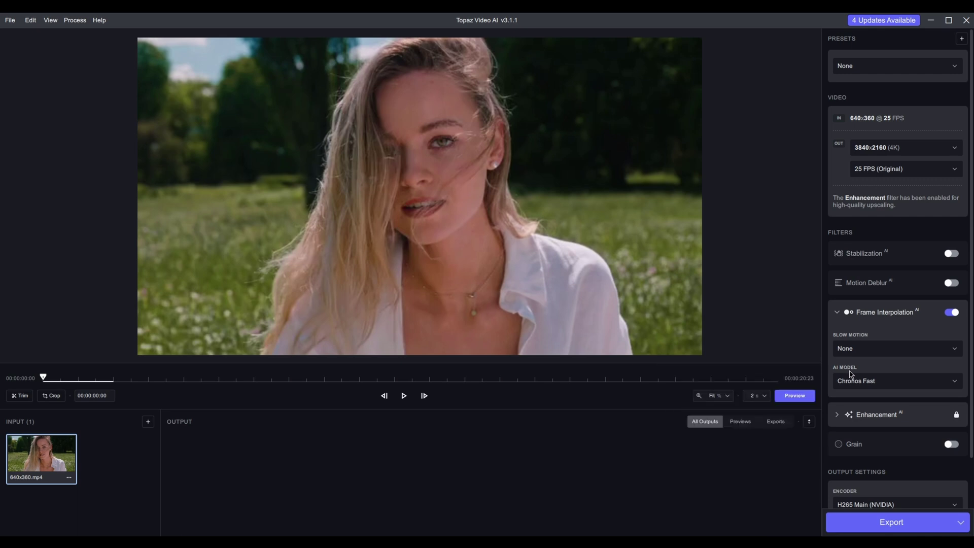
pyautogui.click(949, 315)
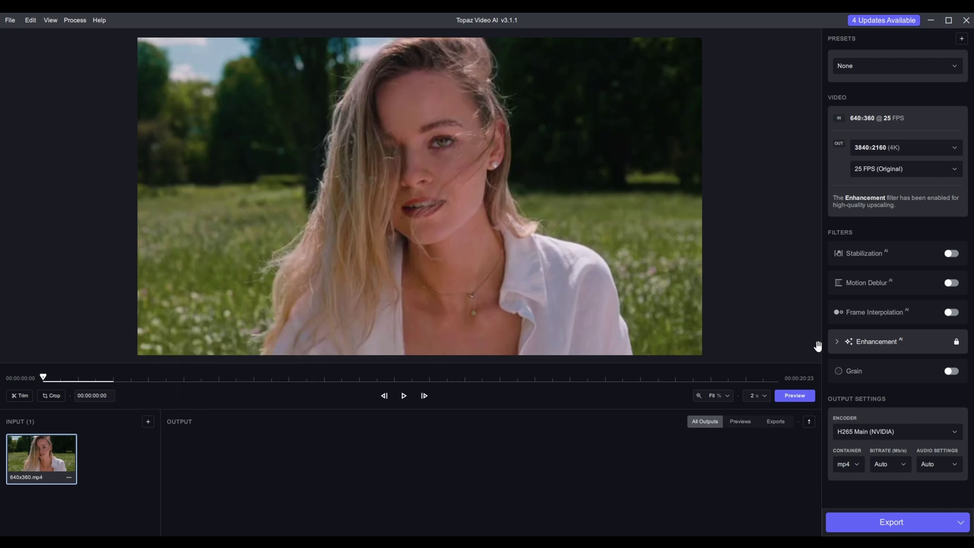
# Step: Expand the Enhancement settings and review the Video Type options, leaving Progressive selected
pyautogui.click(942, 348)
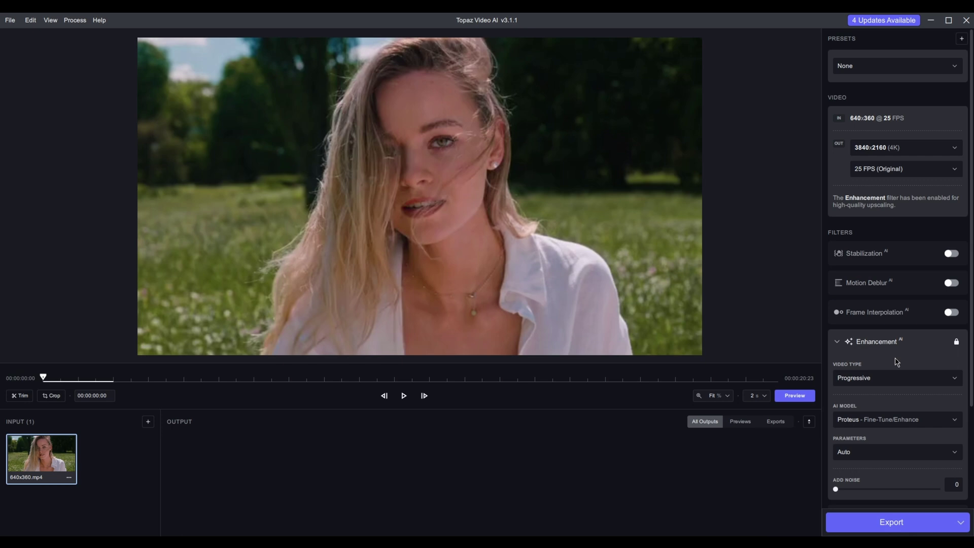
pyautogui.scroll(-2, 896, 361)
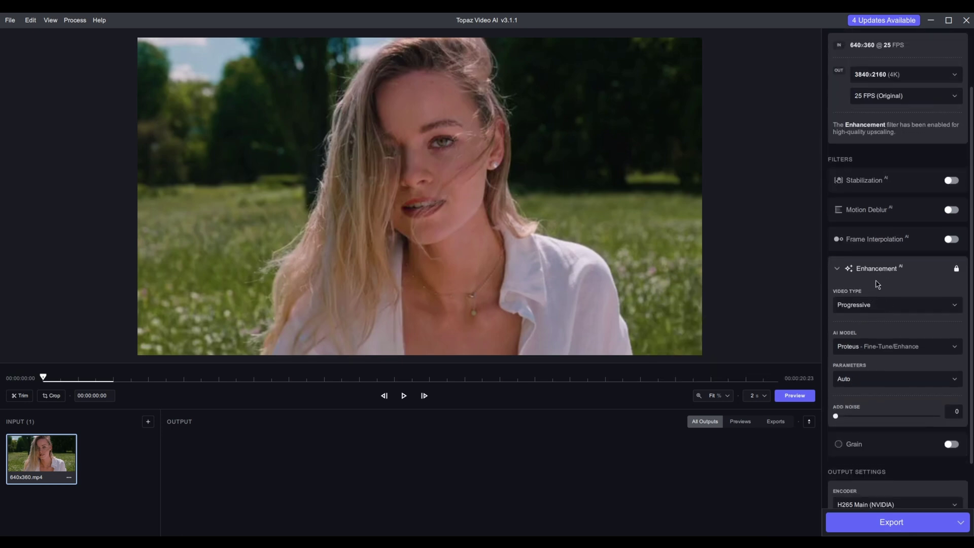
pyautogui.moveTo(841, 291)
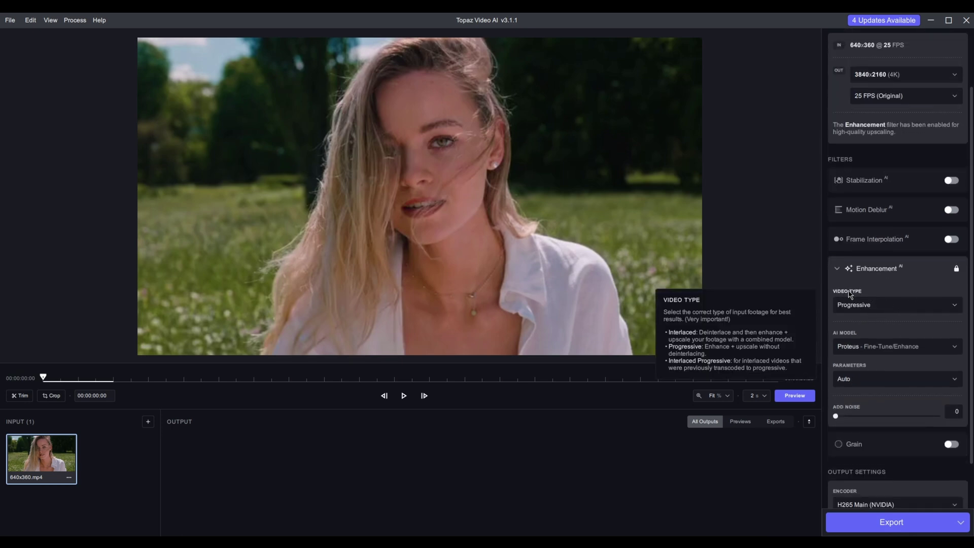
pyautogui.click(905, 306)
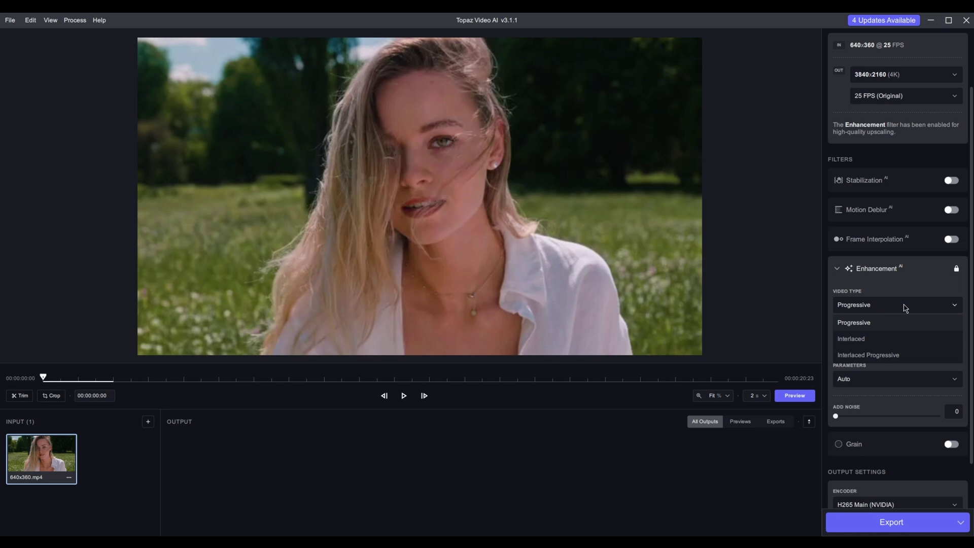
pyautogui.click(905, 307)
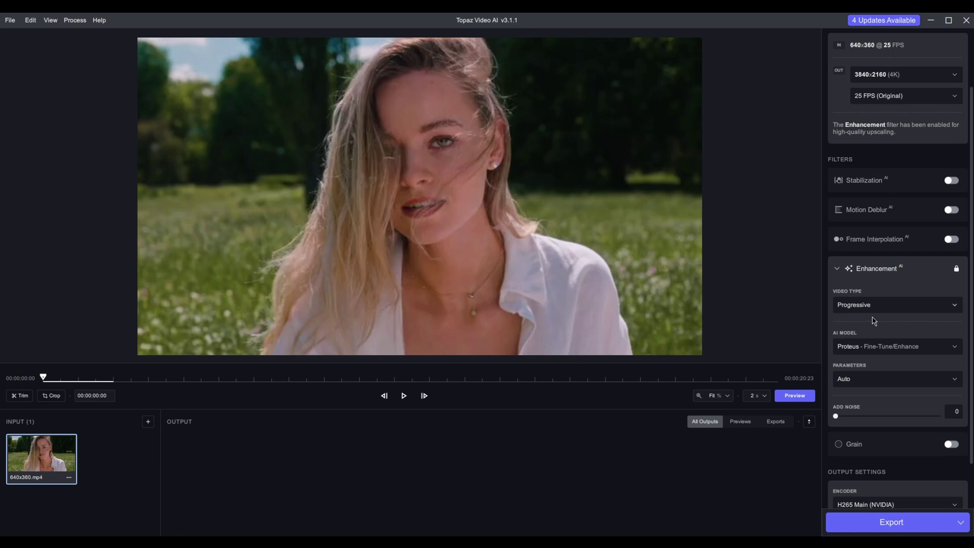
pyautogui.click(884, 307)
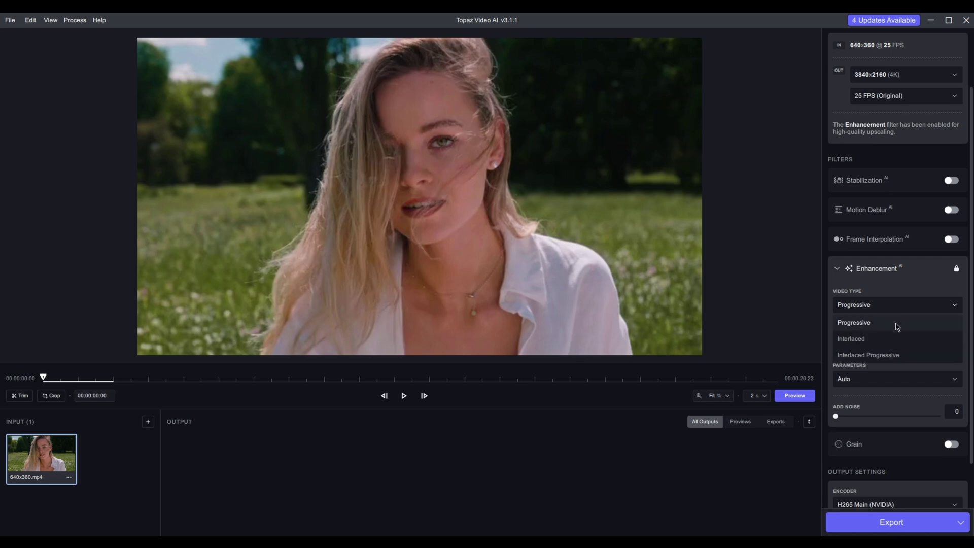
pyautogui.press('Escape')
pyautogui.moveTo(852, 338)
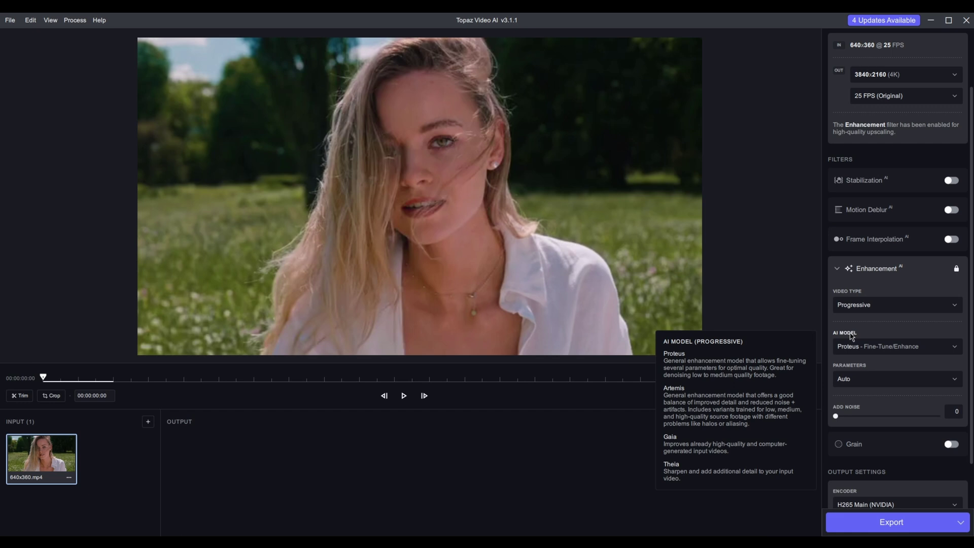
# Step: Review the enhancement AI model list, keeping Proteus as the model
pyautogui.click(880, 349)
pyautogui.click(880, 349)
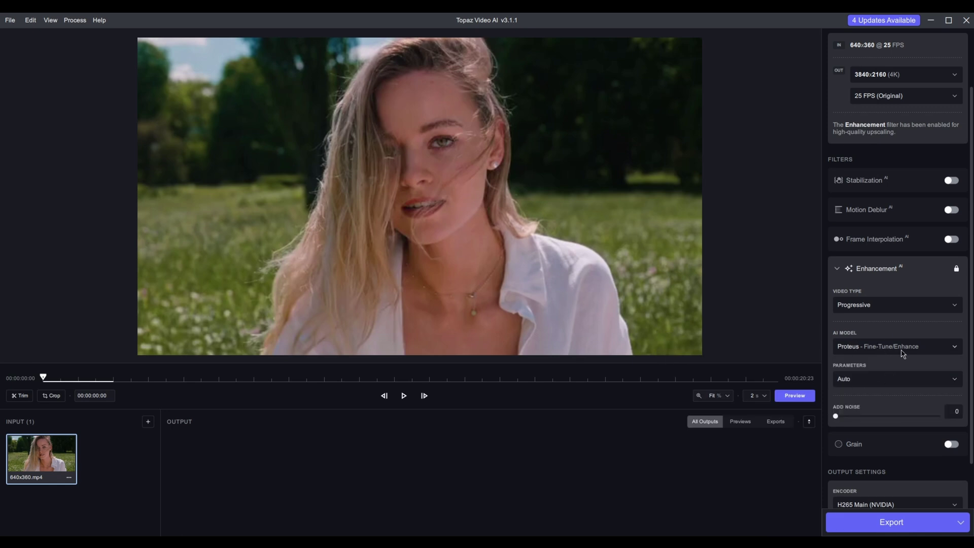
pyautogui.moveTo(871, 337)
pyautogui.click(889, 349)
pyautogui.click(889, 349)
# Step: Keep Auto parameters, try Add Noise at 3 then reset it to 0, and view input condition choices
pyautogui.click(888, 379)
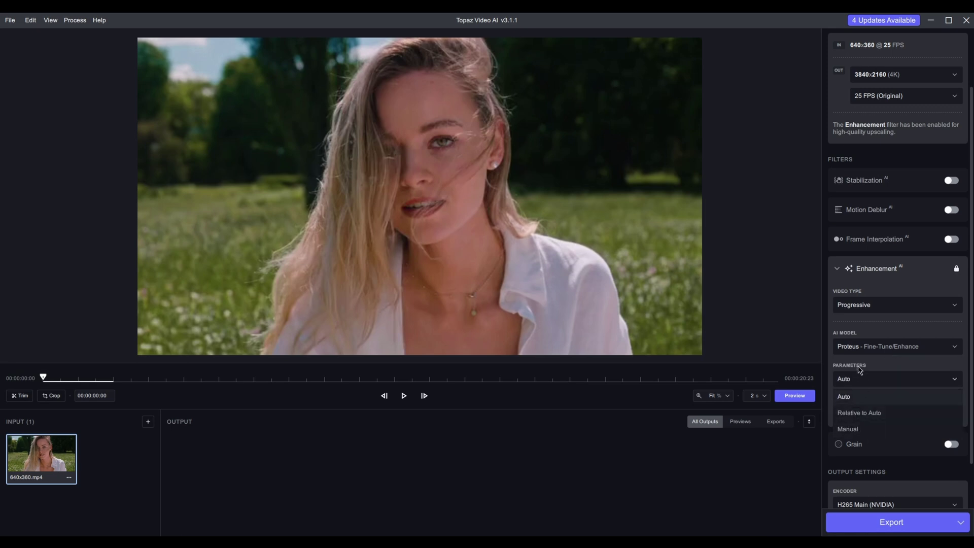
pyautogui.click(862, 396)
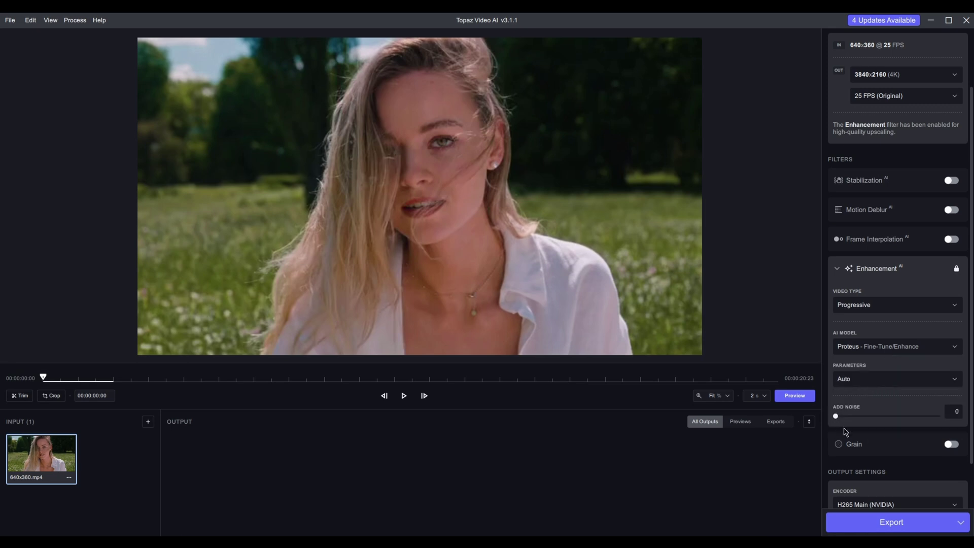
pyautogui.moveTo(837, 416); pyautogui.dragTo(859, 424)
pyautogui.doubleClick(859, 424)
pyautogui.scroll(-1, 865, 346)
pyautogui.click(902, 381)
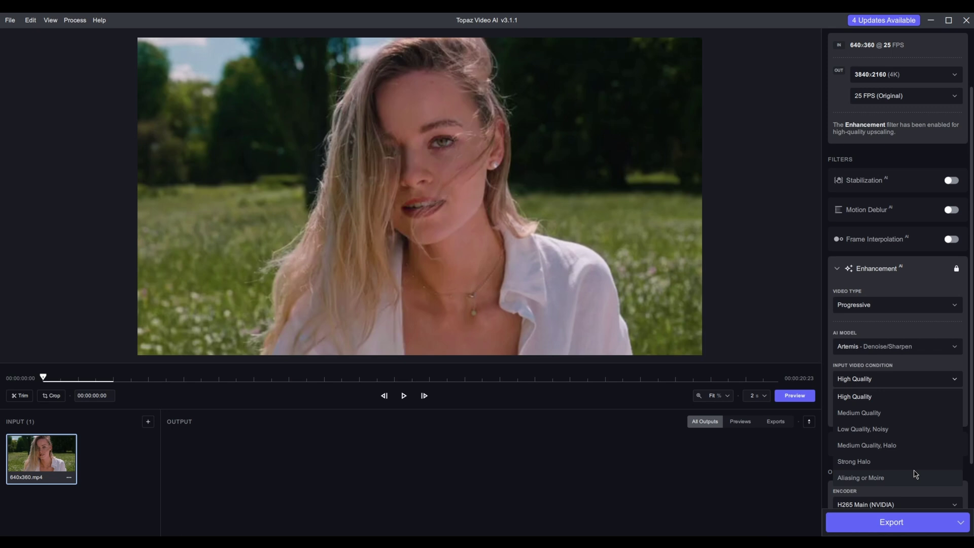
# Step: Switch the enhancement model to Gaia - Upscale HQ Video with High Quality (HQ) input
pyautogui.click(930, 379)
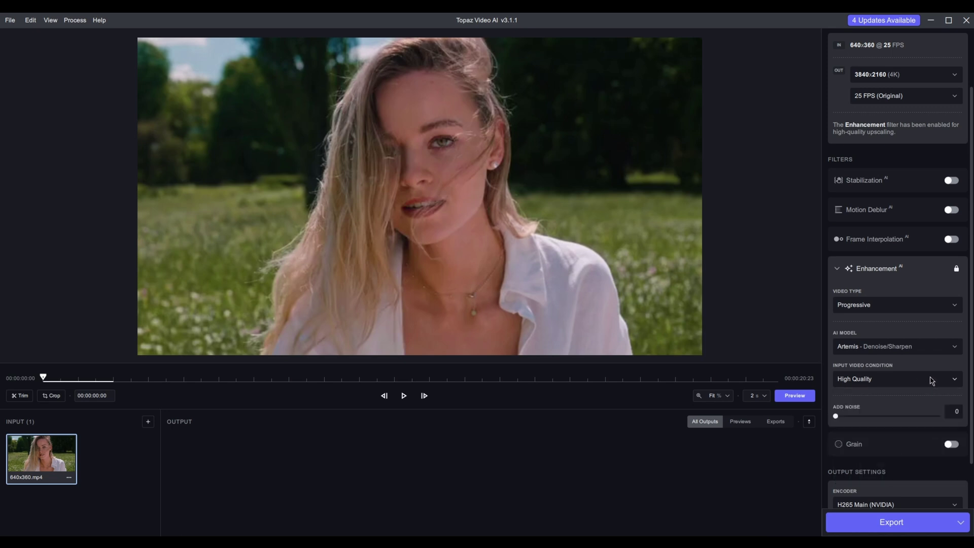
pyautogui.click(911, 379)
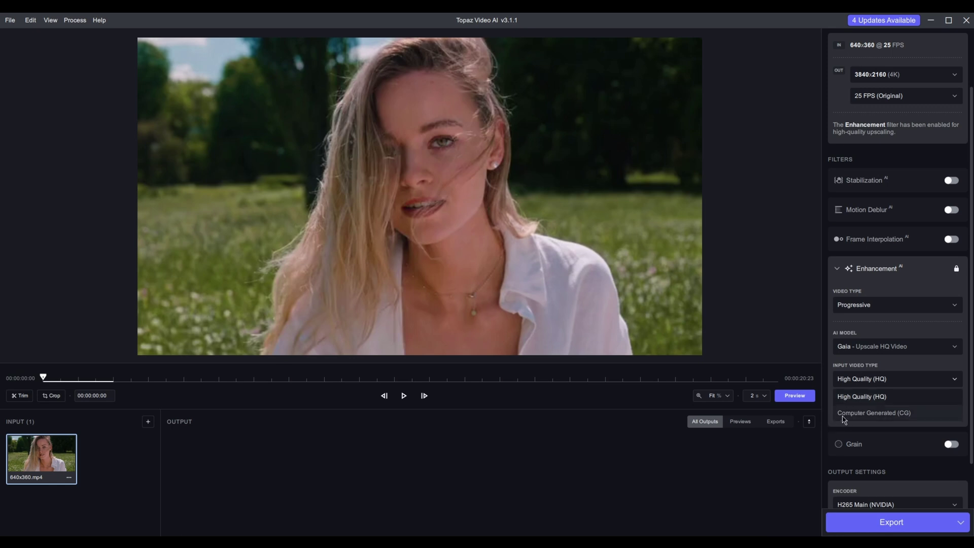
pyautogui.click(933, 397)
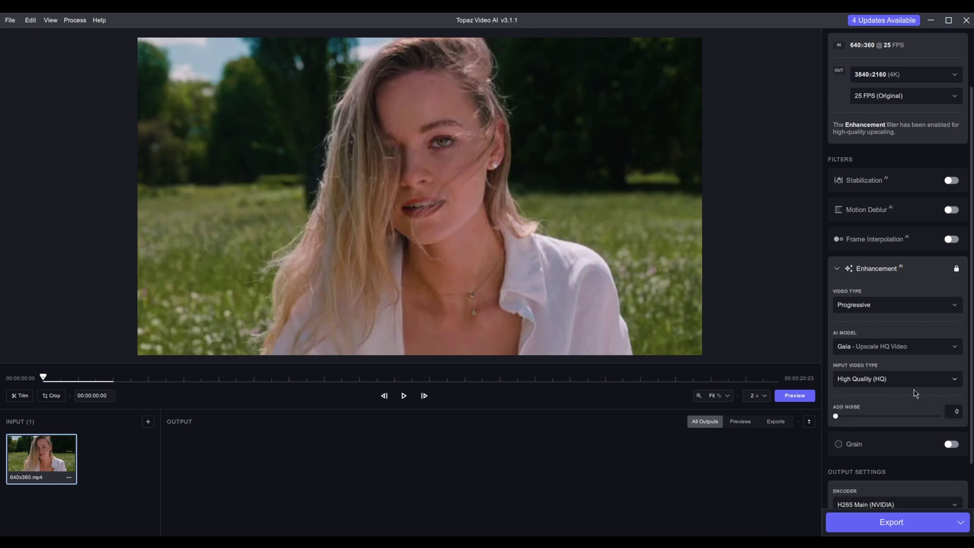
# Step: Change to Theia - Details/Fidelity in Fine Tune Fidelity mode with Revert Compression 14 and Sharpen 24
pyautogui.click(892, 349)
pyautogui.click(905, 413)
pyautogui.click(867, 370)
pyautogui.click(888, 375)
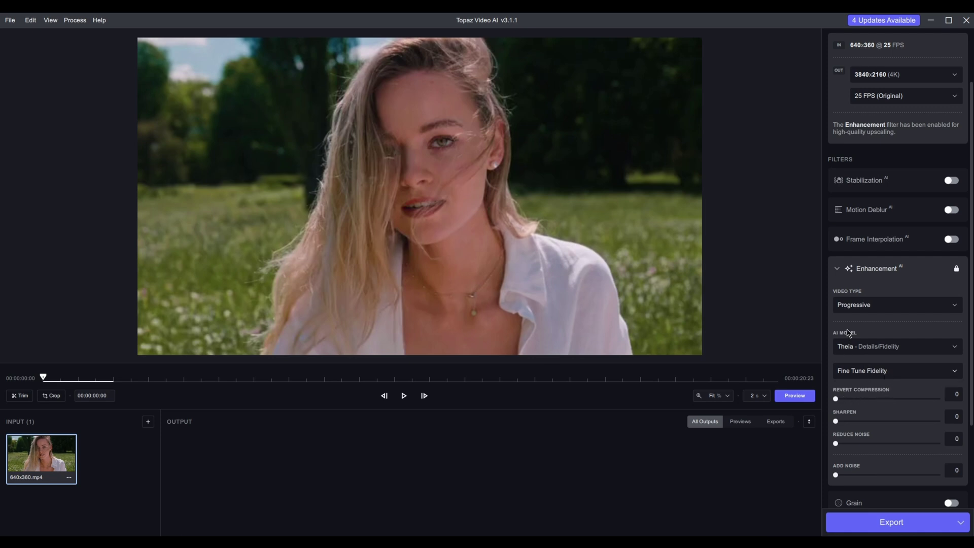
pyautogui.moveTo(853, 335)
pyautogui.moveTo(841, 399)
pyautogui.mouseDown()
pyautogui.moveTo(860, 421)
pyautogui.moveTo(835, 399)
pyautogui.moveTo(836, 421)
pyautogui.mouseUp()
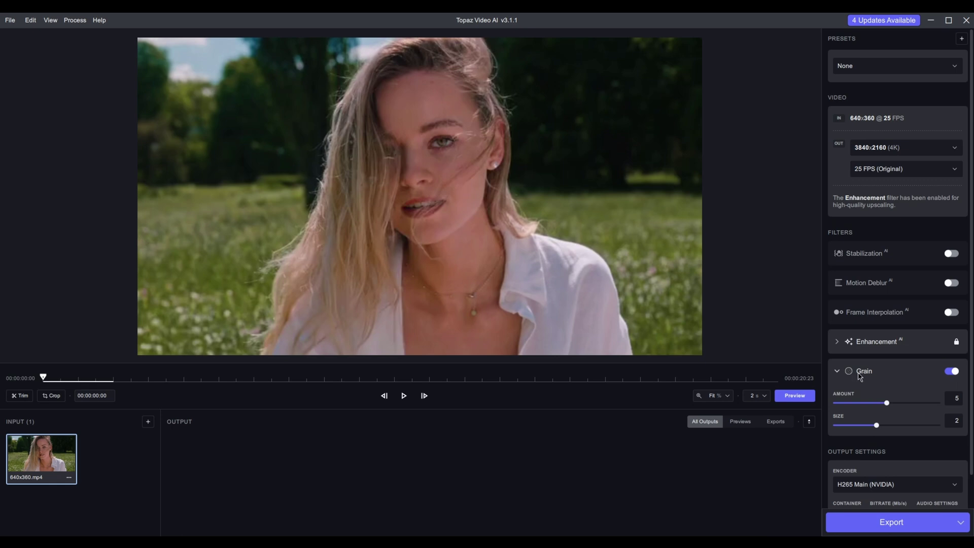
pyautogui.scroll(2, 647, 307)
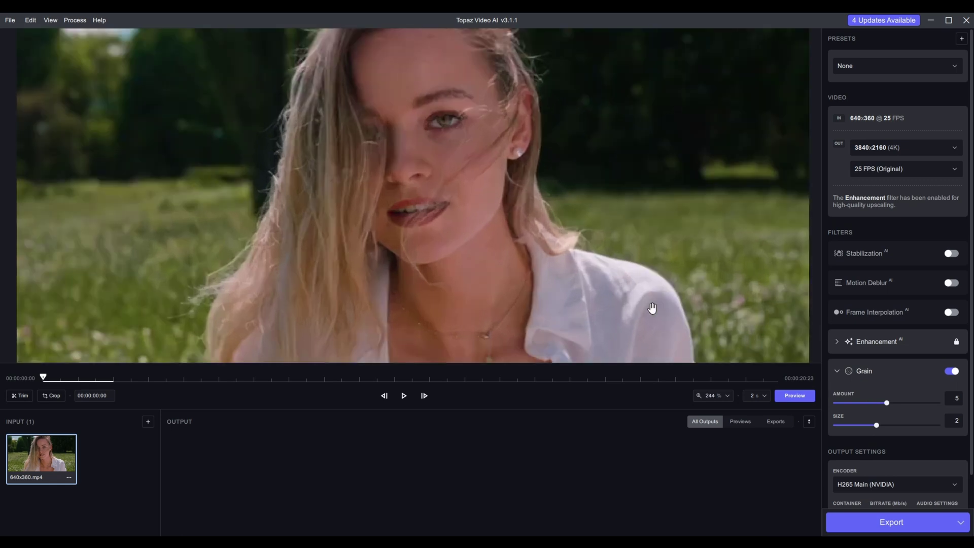
pyautogui.scroll(2, 735, 304)
pyautogui.moveTo(734, 304); pyautogui.dragTo(412, 93)
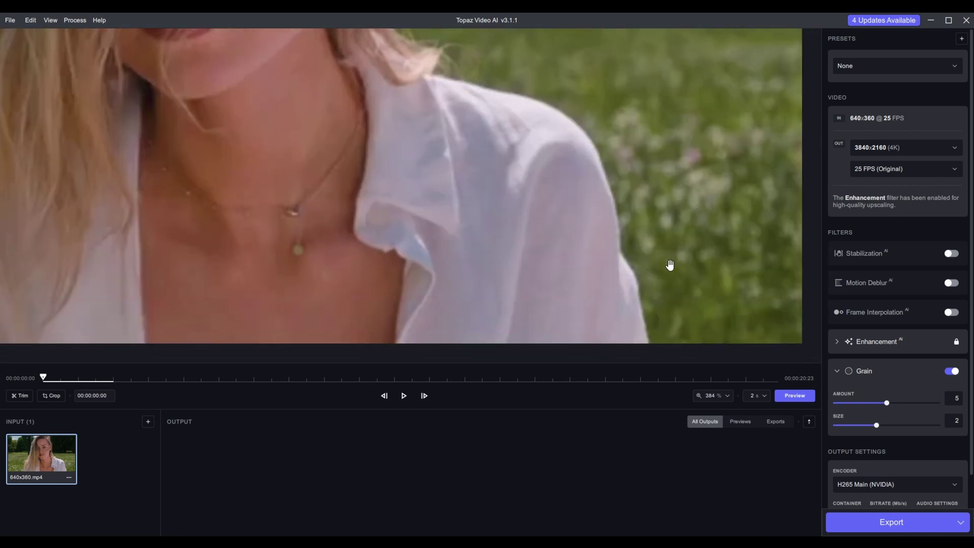
pyautogui.scroll(-2, 663, 264)
pyautogui.scroll(-3, 663, 264)
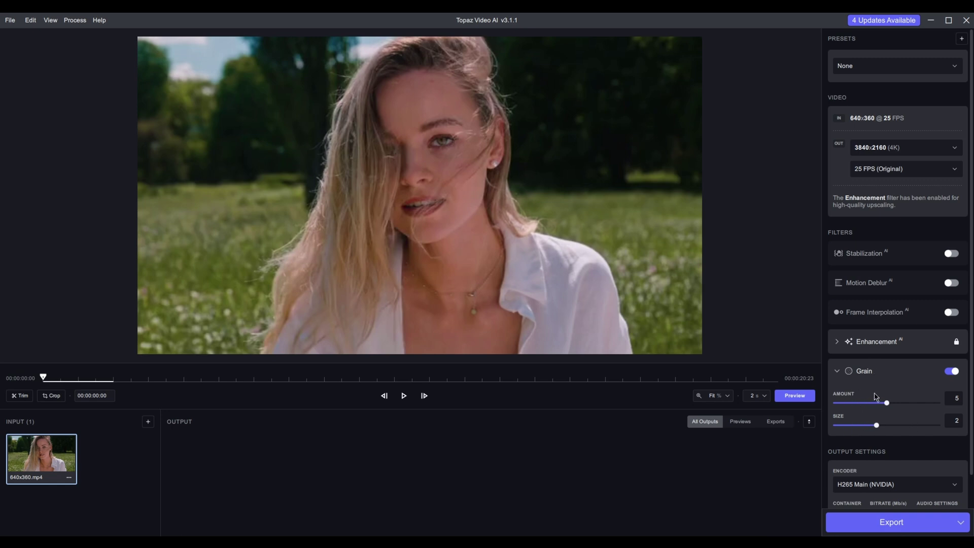
pyautogui.click(835, 373)
# Step: Expand Enhancement, keep Progressive video type, and choose the Proteus Fine-Tune/Enhance model
pyautogui.click(837, 341)
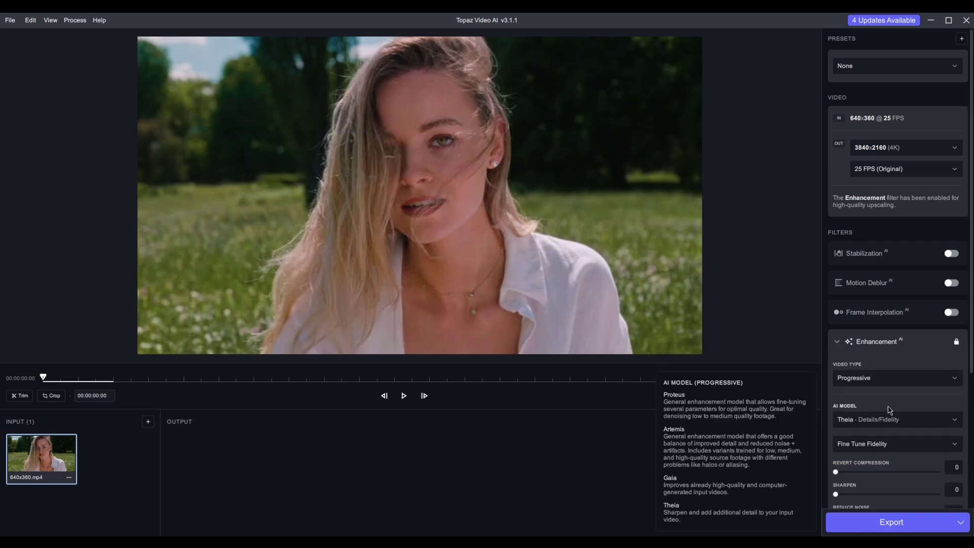
pyautogui.click(886, 375)
pyautogui.click(868, 352)
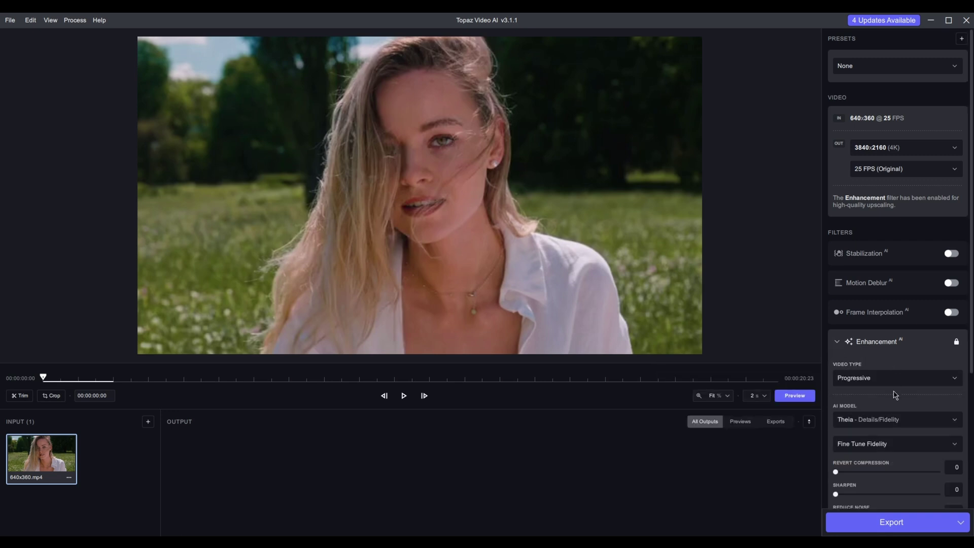
pyautogui.click(903, 420)
pyautogui.click(888, 437)
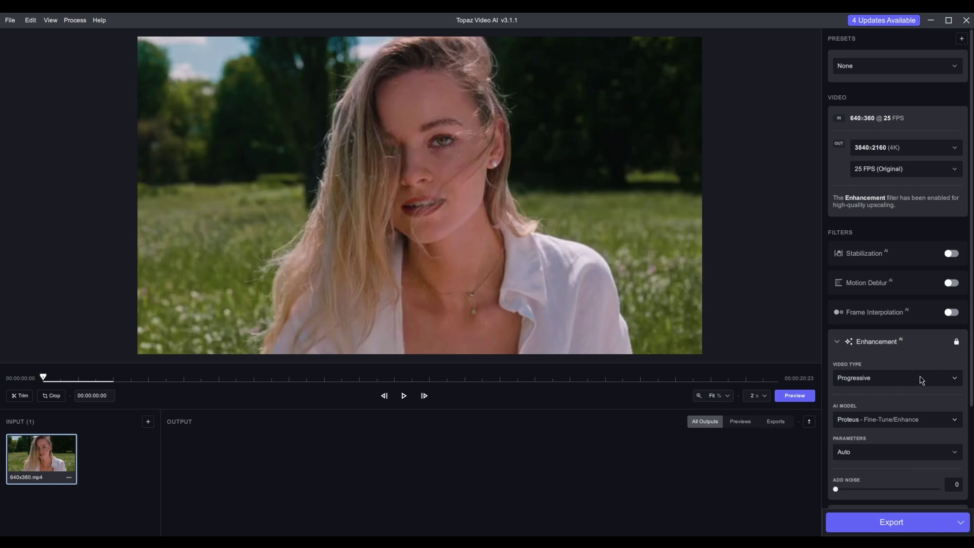
pyautogui.scroll(-3, 918, 377)
pyautogui.scroll(1, 907, 355)
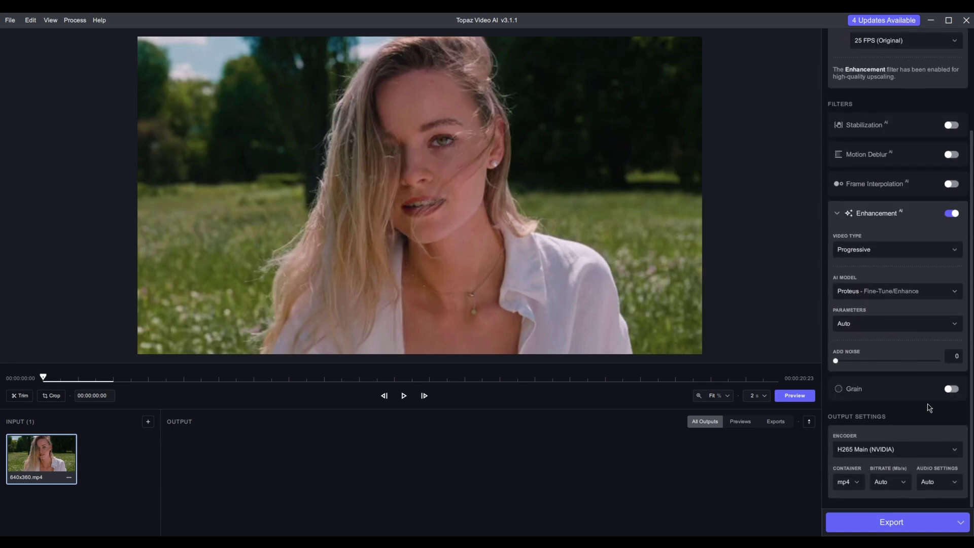
pyautogui.scroll(4, 924, 356)
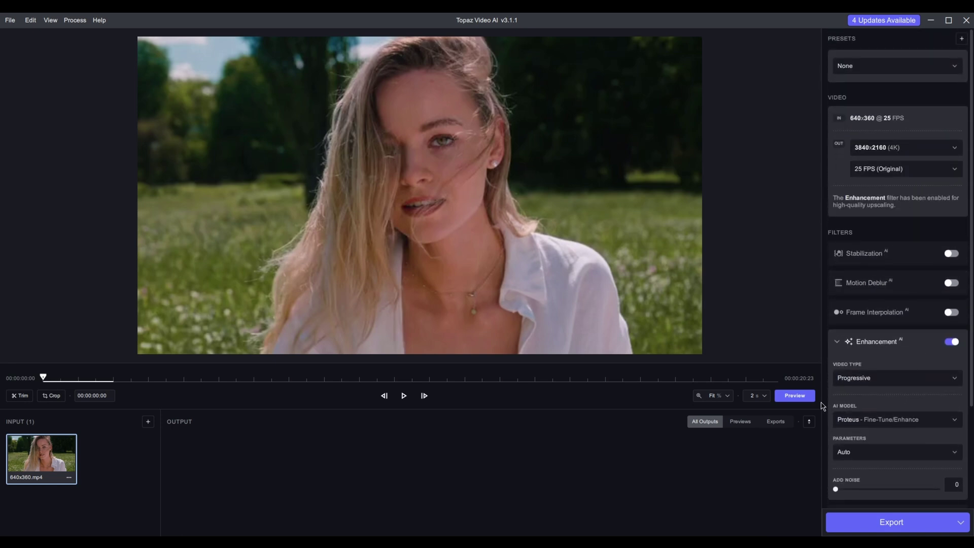
# Step: Render a before/after preview, inspect the face at 100% zoom, then switch on Grain
pyautogui.click(805, 398)
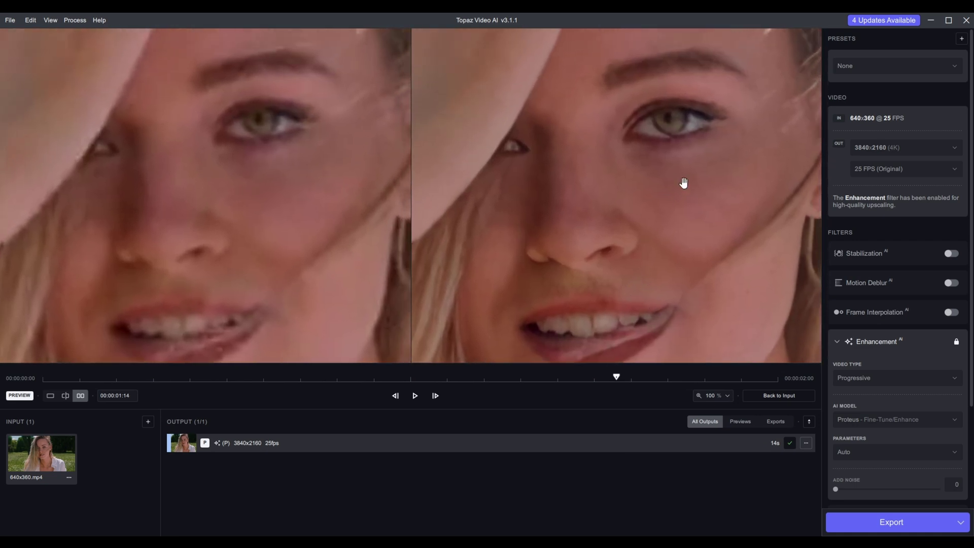
pyautogui.click(712, 395)
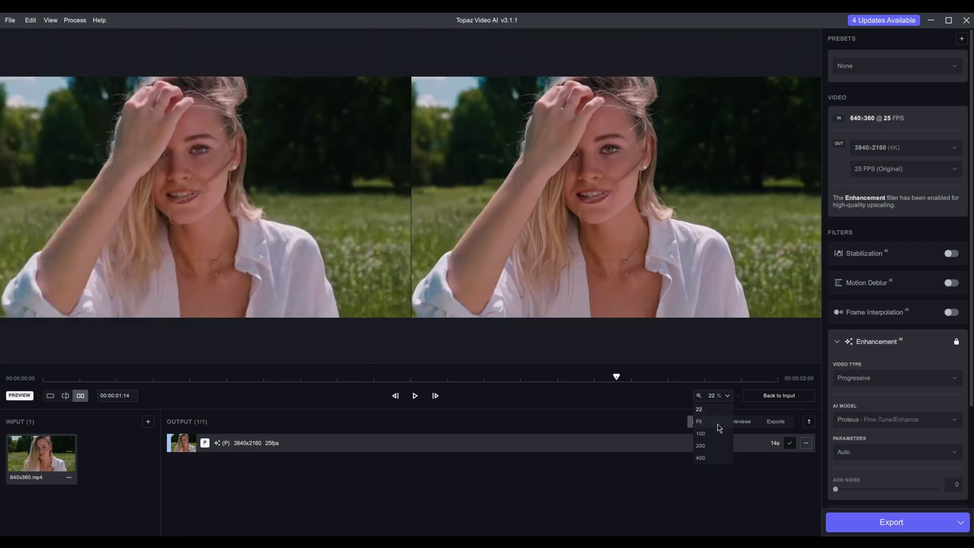
pyautogui.click(712, 440)
pyautogui.moveTo(633, 169); pyautogui.dragTo(738, 291)
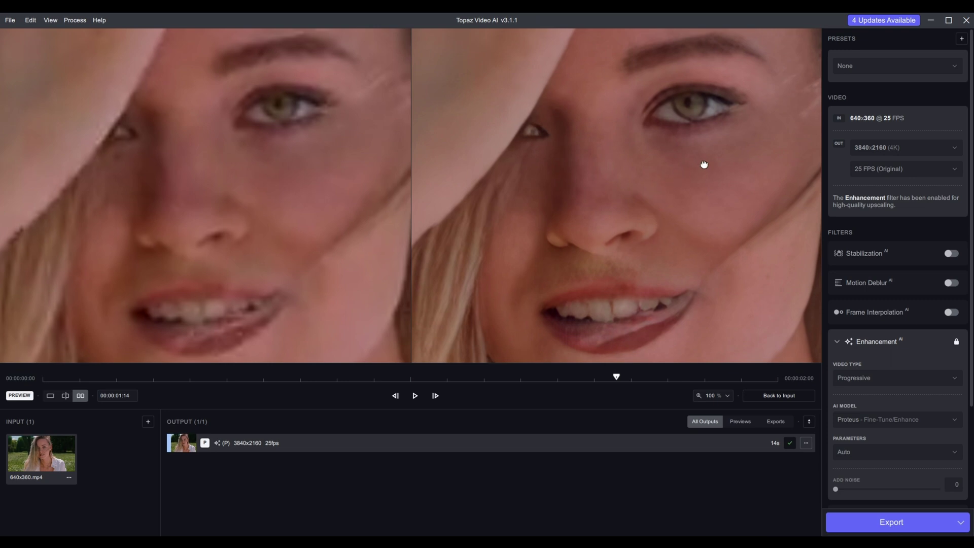
pyautogui.moveTo(703, 164); pyautogui.dragTo(631, 271)
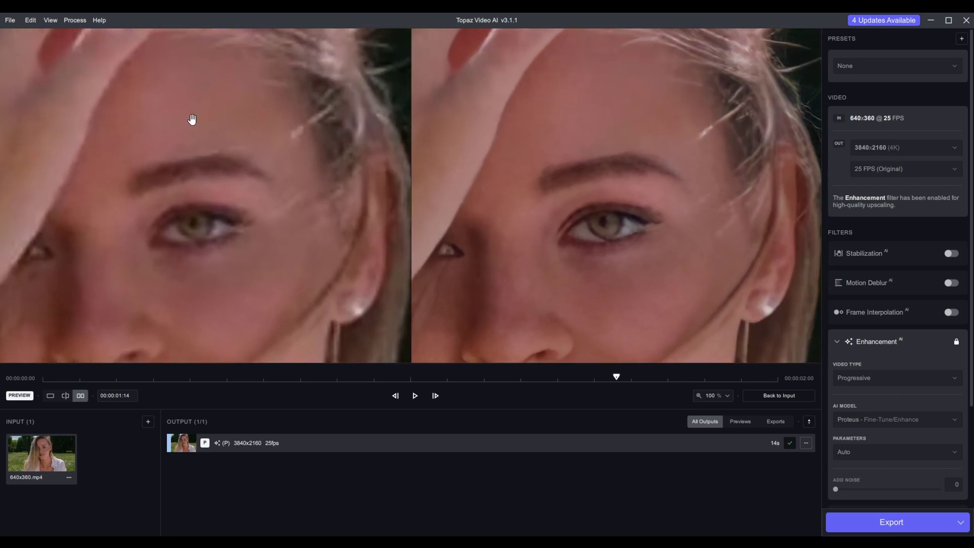
pyautogui.moveTo(641, 246); pyautogui.dragTo(684, 184)
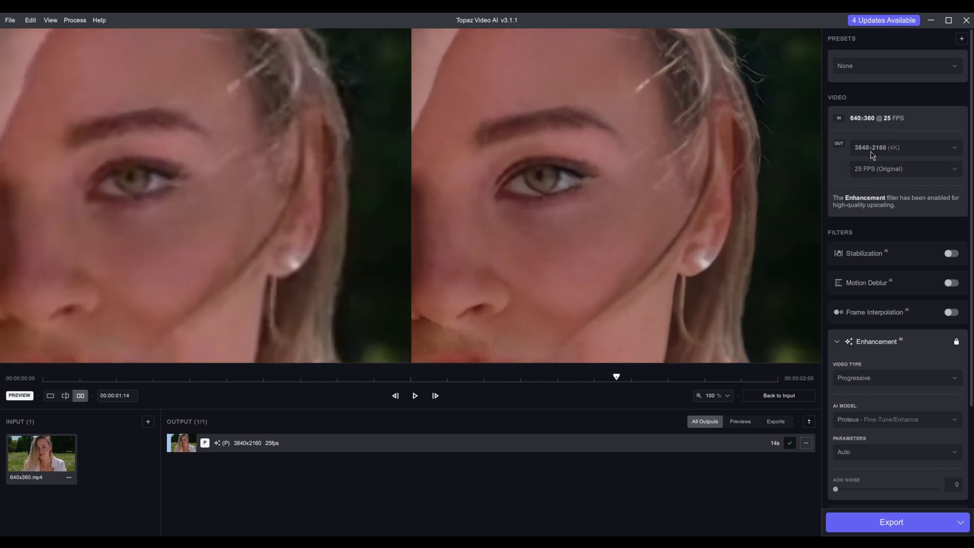
pyautogui.moveTo(652, 195); pyautogui.dragTo(691, 232)
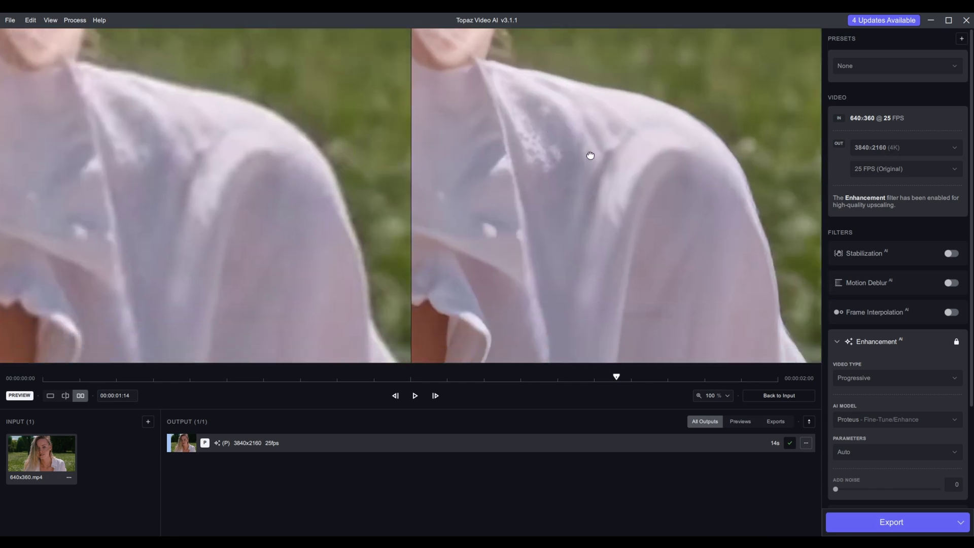
pyautogui.moveTo(586, 154); pyautogui.dragTo(547, 235)
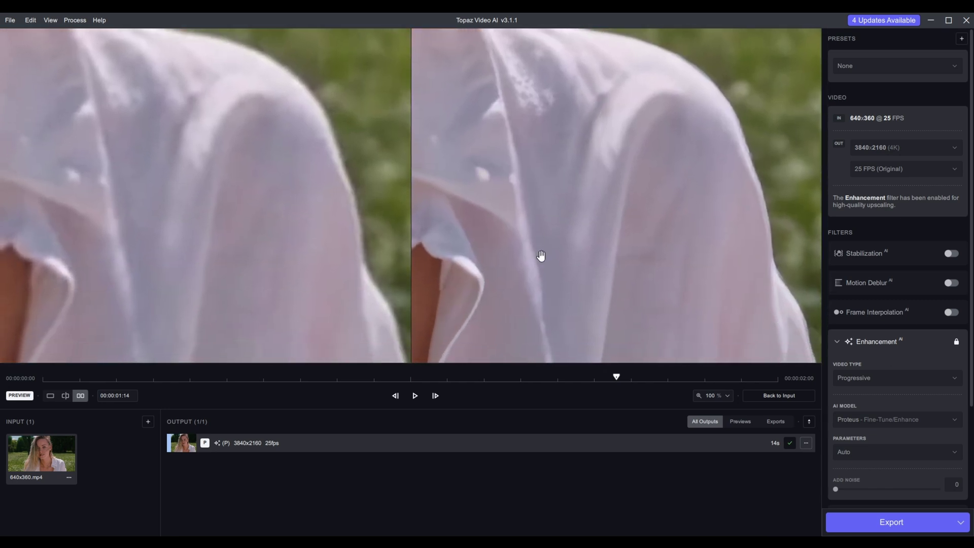
pyautogui.scroll(-1, 930, 375)
pyautogui.moveTo(907, 385)
pyautogui.scroll(-4, 907, 385)
pyautogui.moveTo(680, 191); pyautogui.dragTo(569, 148)
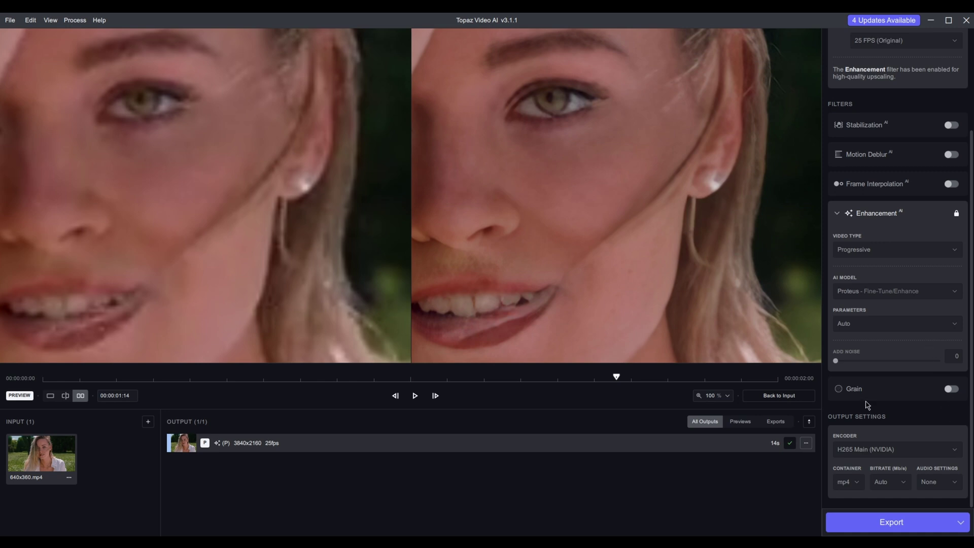
pyautogui.click(957, 388)
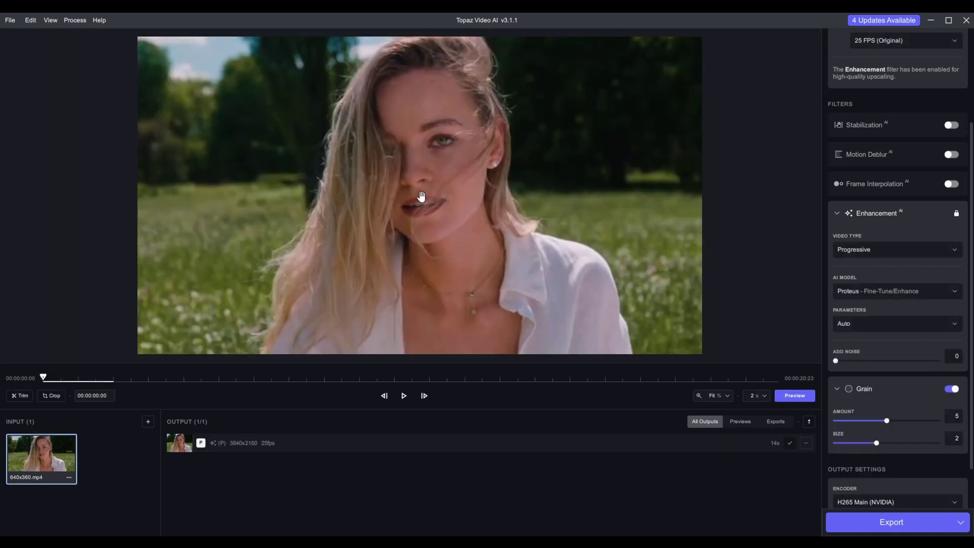
# Step: Render a new preview with grain (amount 5, size 2) and inspect the eyes, hair and background
pyautogui.click(794, 395)
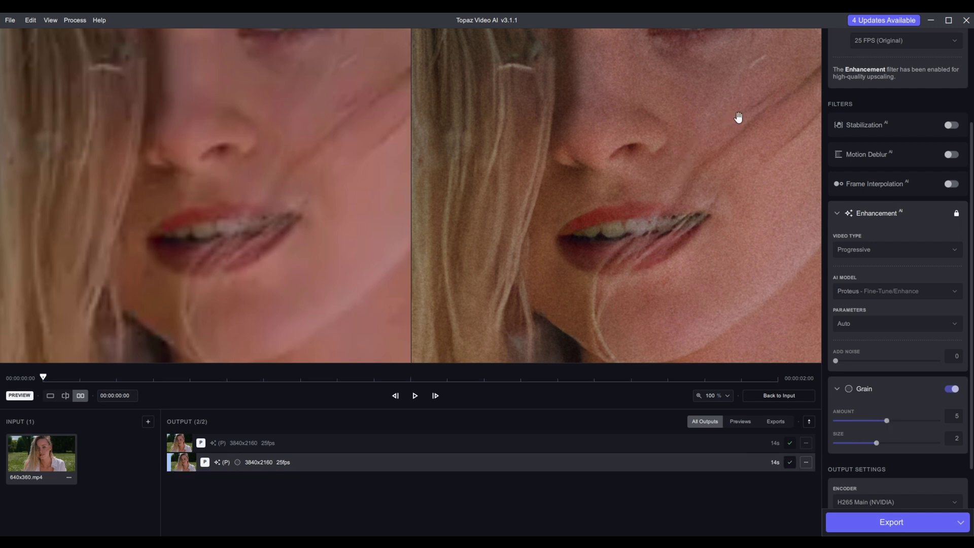
pyautogui.moveTo(735, 140); pyautogui.dragTo(682, 227)
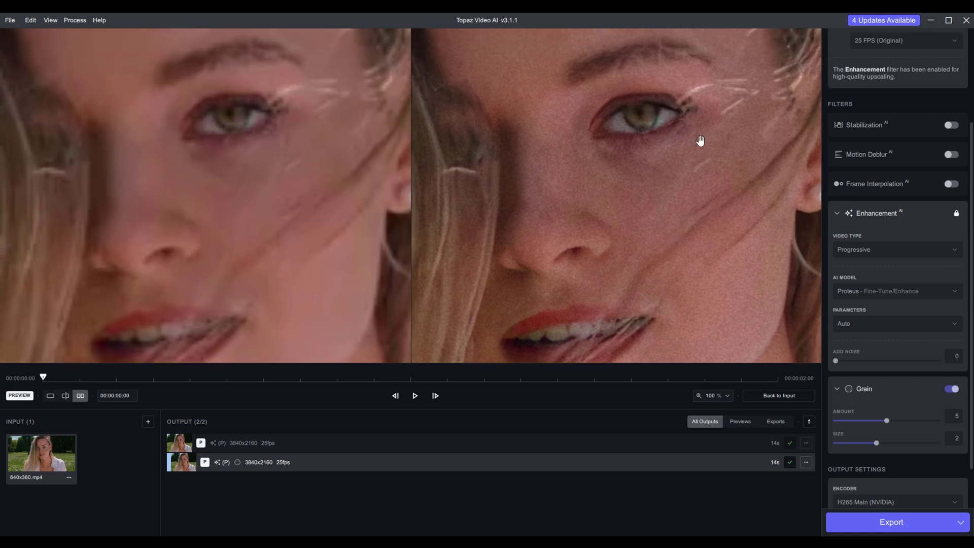
pyautogui.moveTo(700, 141); pyautogui.dragTo(678, 257)
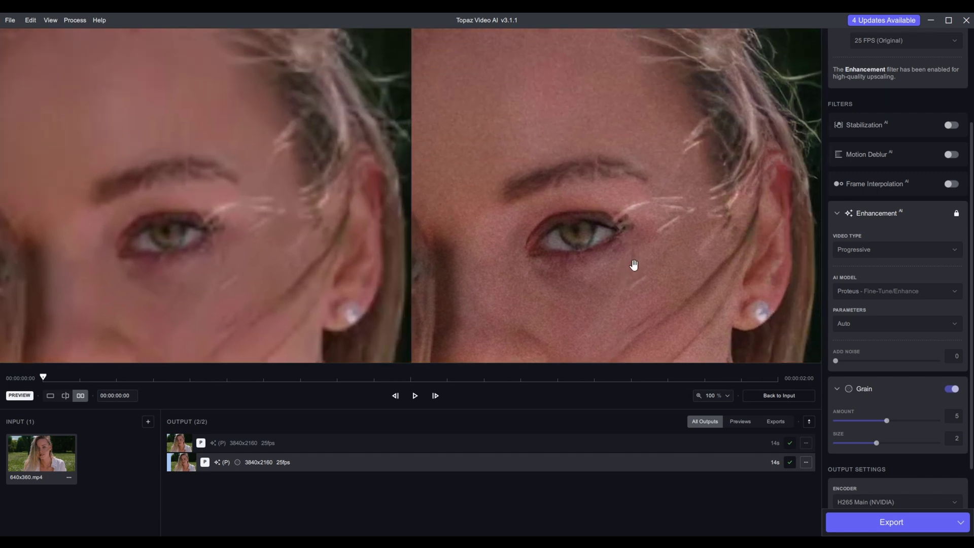
pyautogui.scroll(-1, 654, 248)
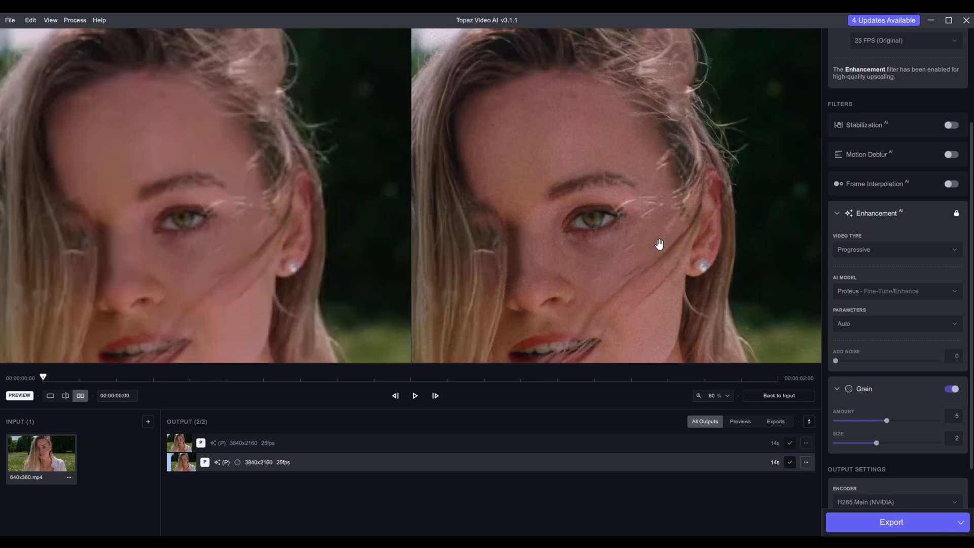
pyautogui.scroll(-1, 659, 247)
pyautogui.scroll(-1, 661, 246)
pyautogui.scroll(1, 662, 246)
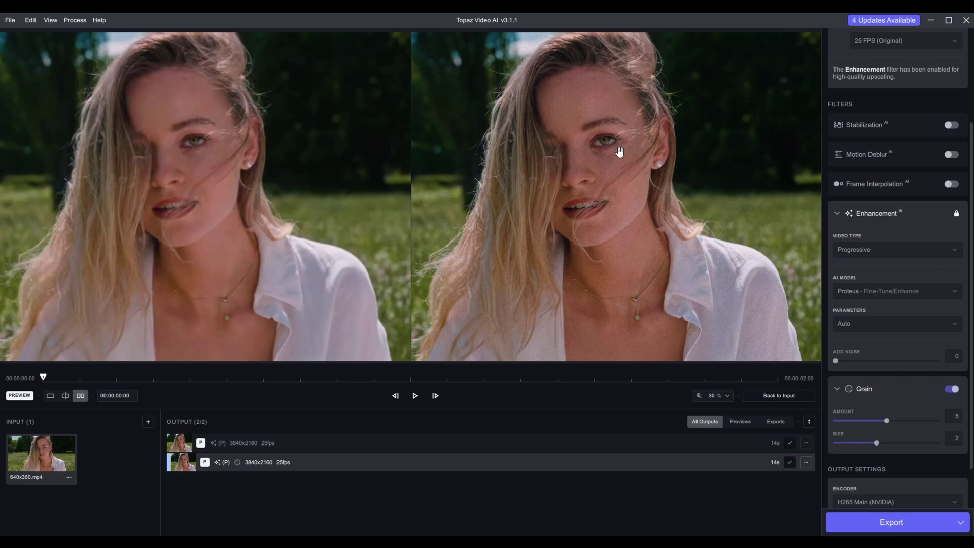
pyautogui.scroll(2, 490, 181)
pyautogui.moveTo(490, 181); pyautogui.dragTo(651, 147)
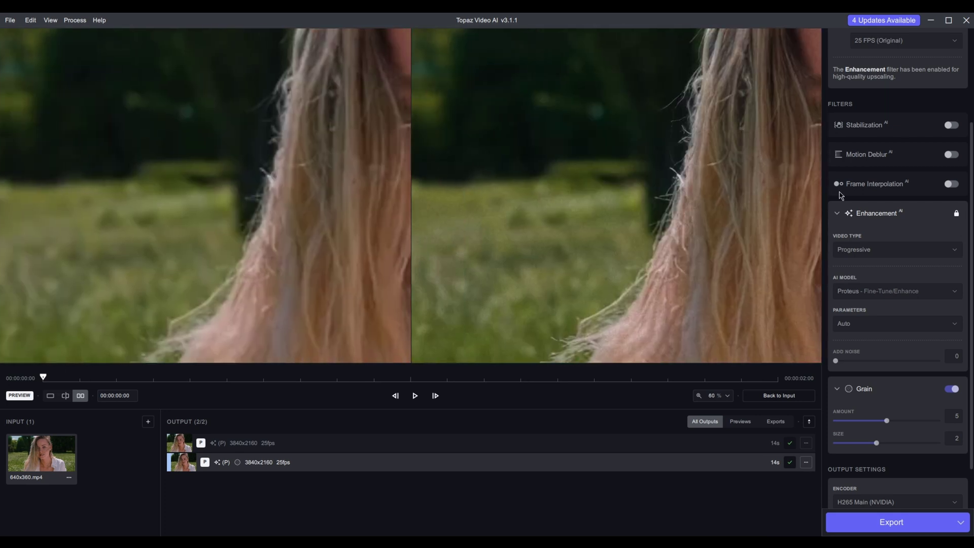
pyautogui.scroll(-1, 671, 184)
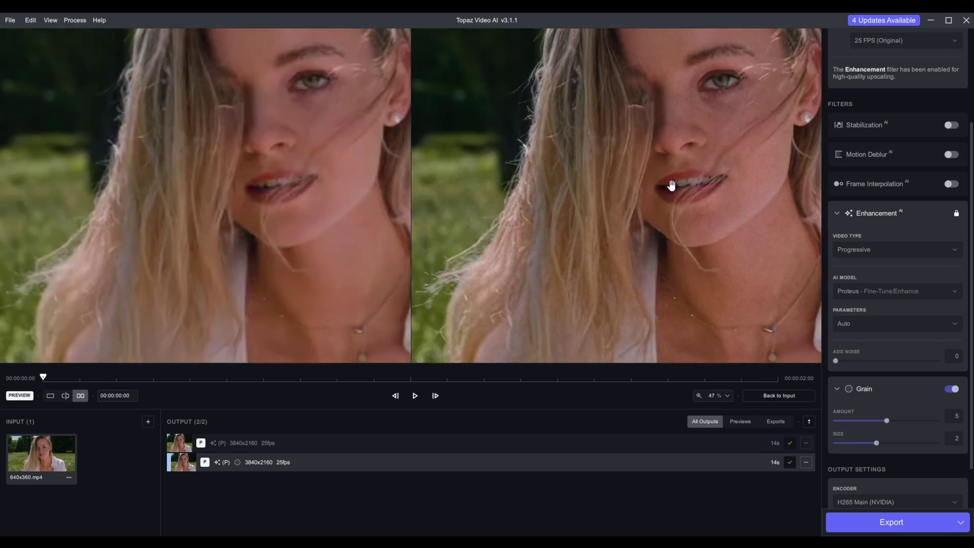
pyautogui.scroll(-2, 599, 219)
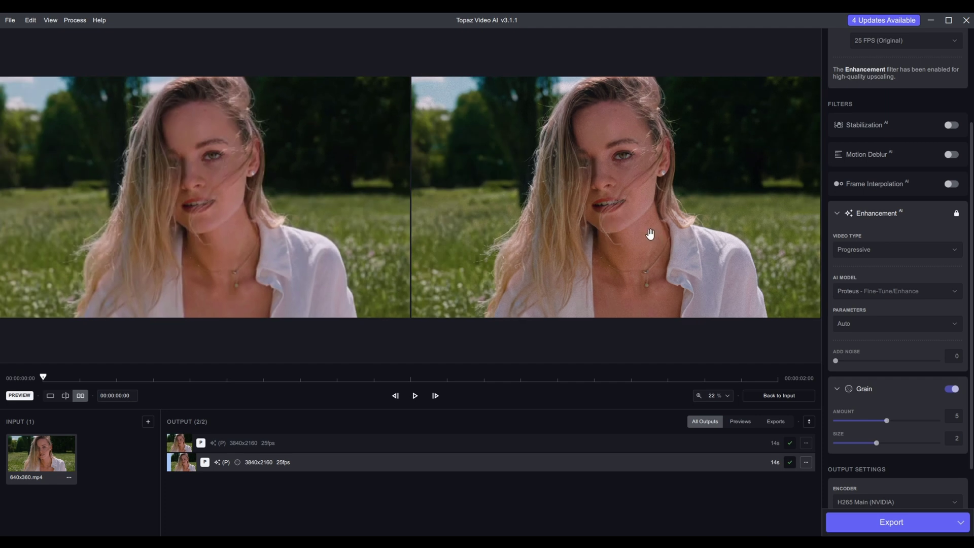
pyautogui.scroll(-1, 915, 364)
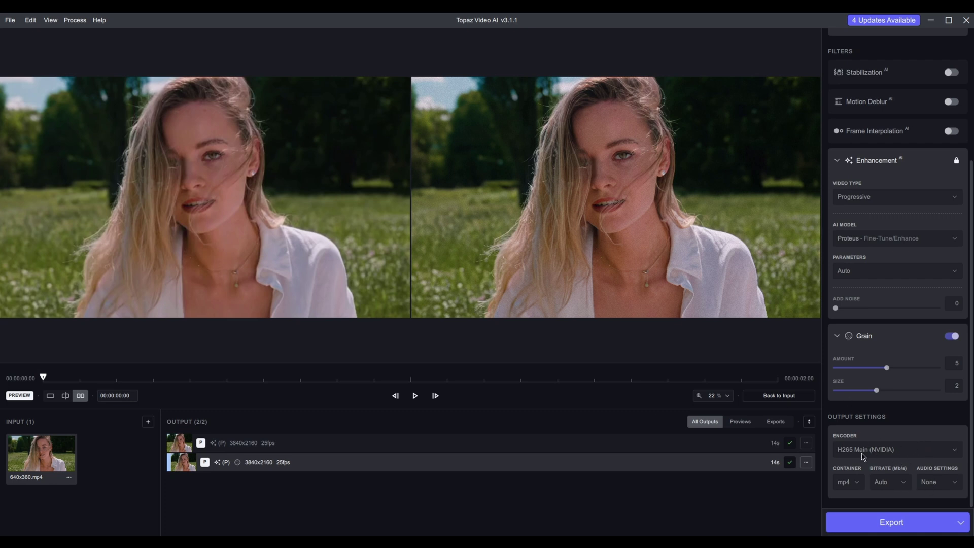
# Step: Export the enhanced 3840x2160 clip and open Task Manager to watch GPU usage
pyautogui.click(900, 524)
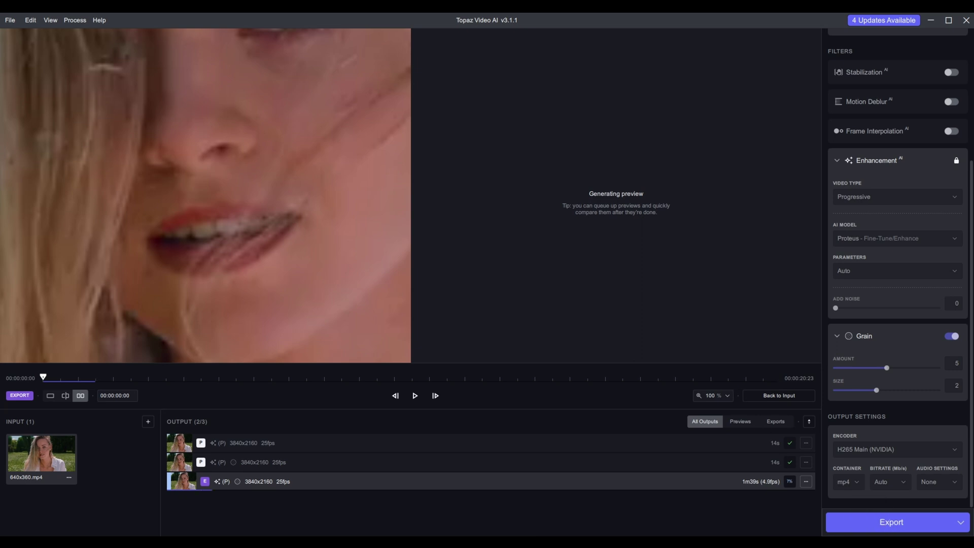
pyautogui.hotkey('ctrl', 'shift', 'Escape')
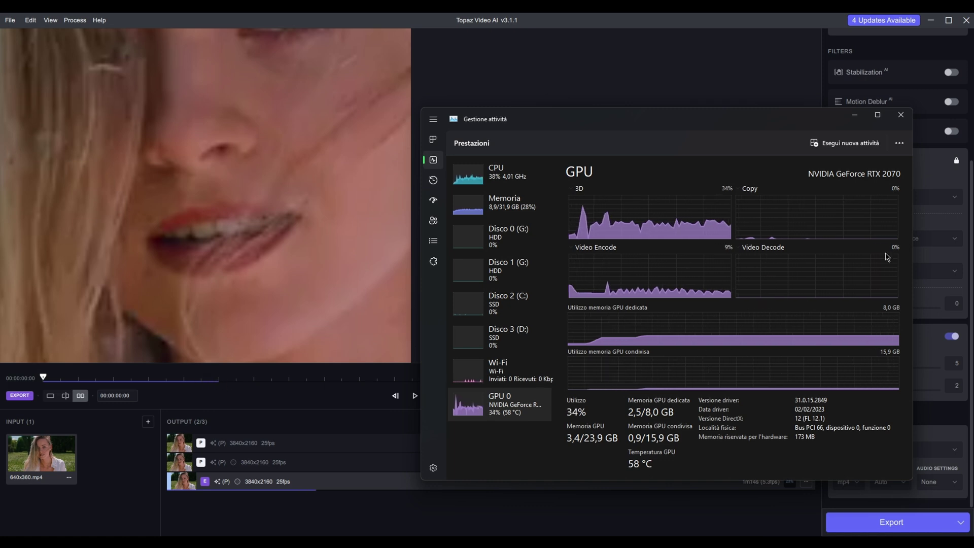
# Step: After checking the GPU graphs, bring the Topaz Video AI window back to the front
pyautogui.click(664, 480)
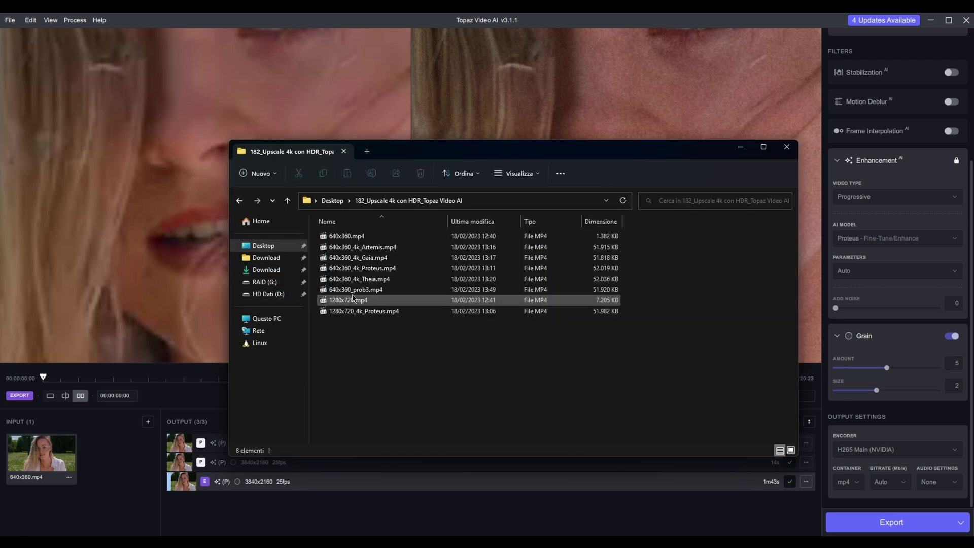
# Step: Open the 182_Upscale 4k con HDR_Topaz Video AI folder to check the exported MP4s
pyautogui.click(344, 292)
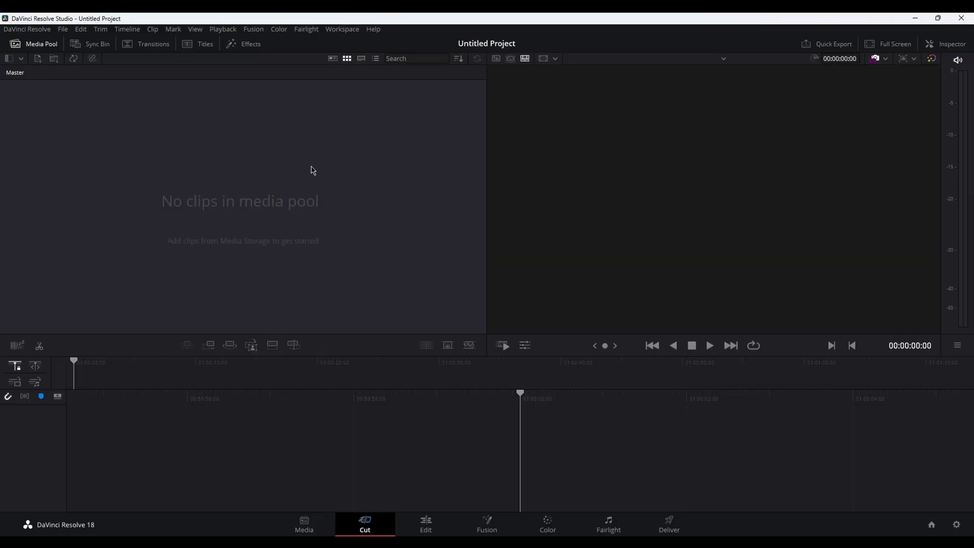
# Step: Add 1280x720_4k_Proteus.mp4 from the 182_Upscale folder to the media pool and answer the frame-rate prompt
pyautogui.click(304, 522)
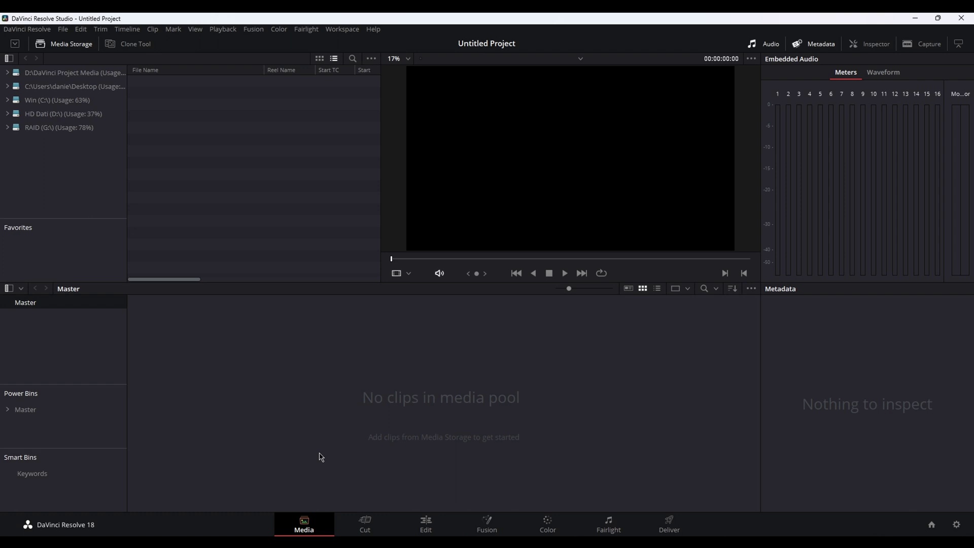
pyautogui.doubleClick(167, 81)
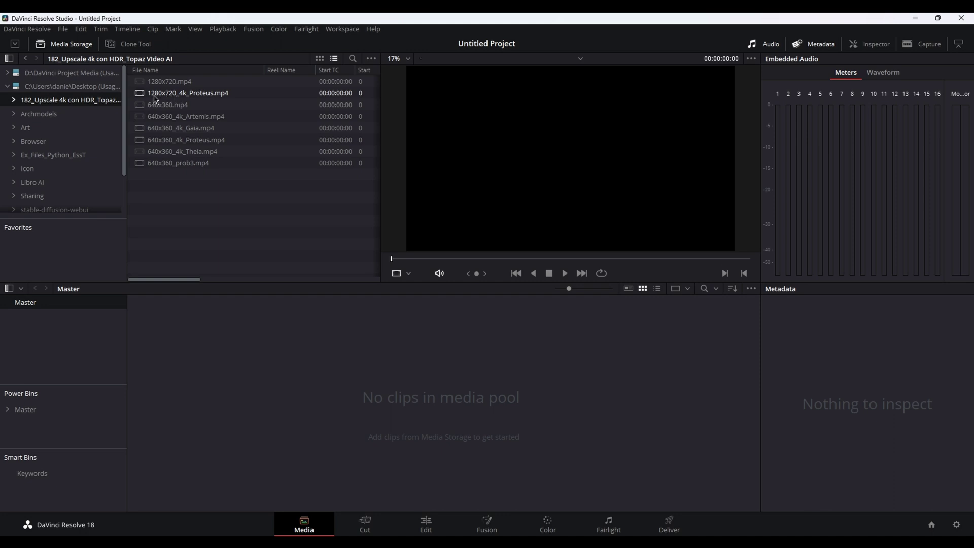
pyautogui.click(203, 96)
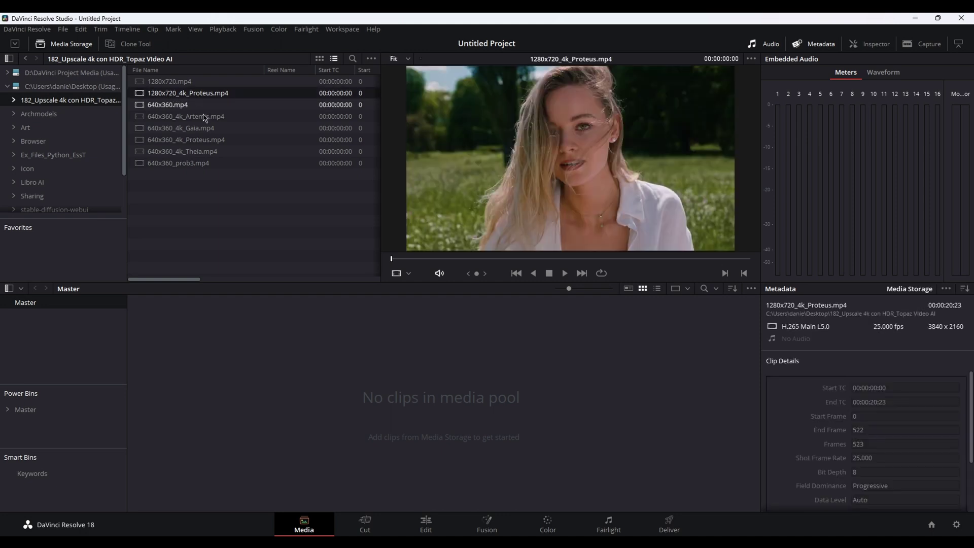
pyautogui.moveTo(202, 96); pyautogui.dragTo(263, 355)
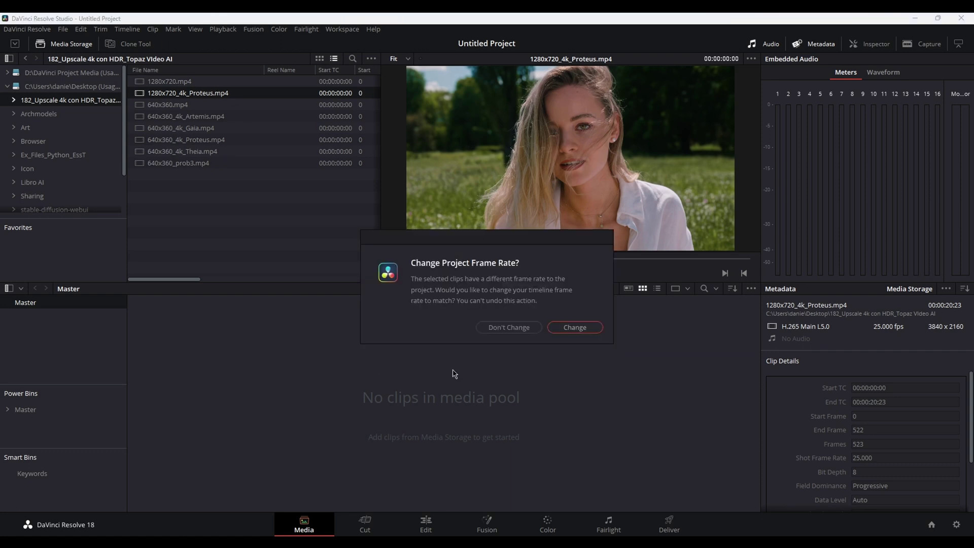
pyautogui.click(573, 329)
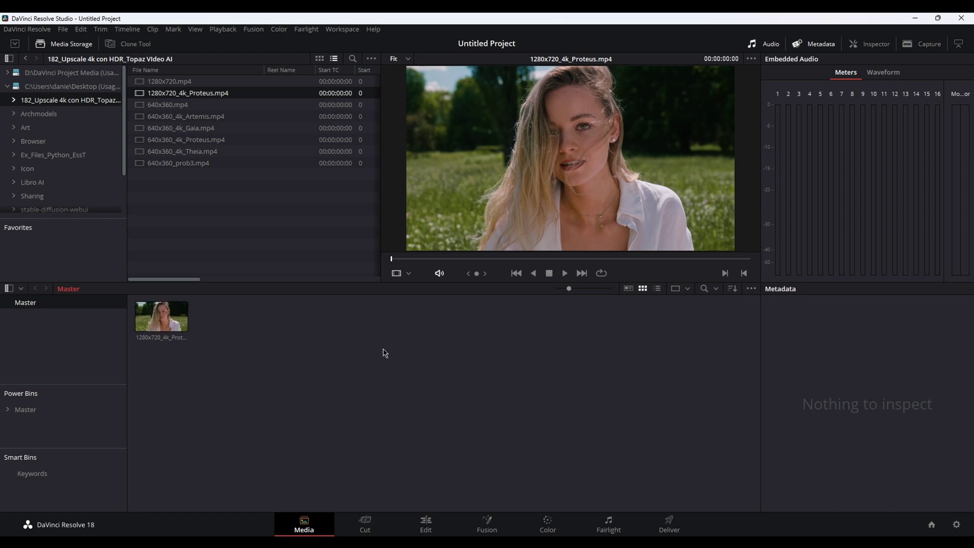
# Step: Place the Proteus clip on a new Timeline 1 on the Edit page
pyautogui.click(428, 517)
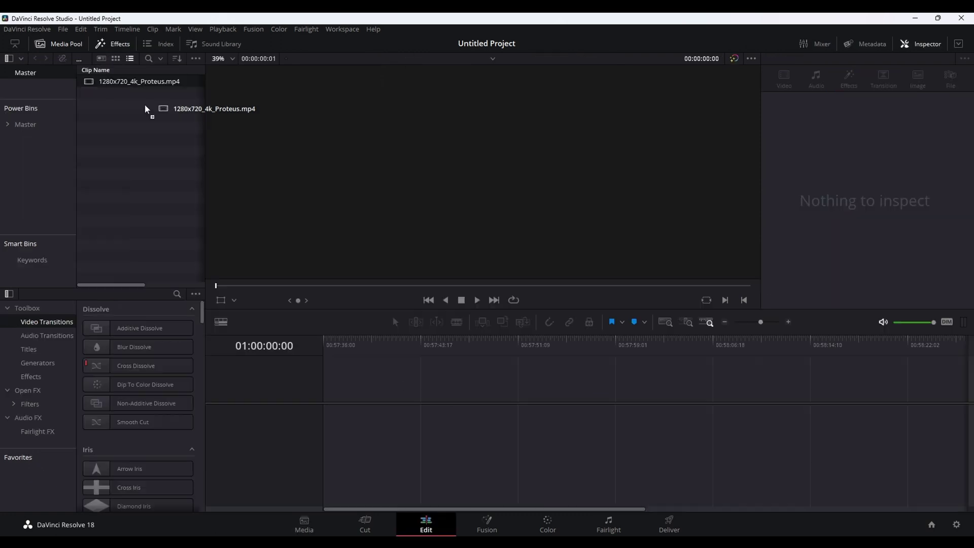
pyautogui.moveTo(139, 81); pyautogui.dragTo(375, 395)
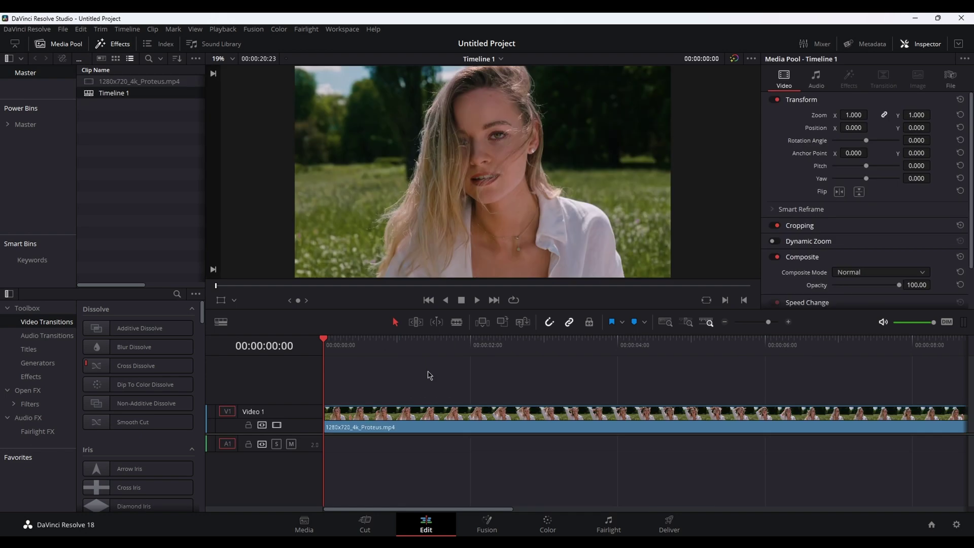
pyautogui.scroll(-3, 428, 374)
pyautogui.scroll(3, 463, 207)
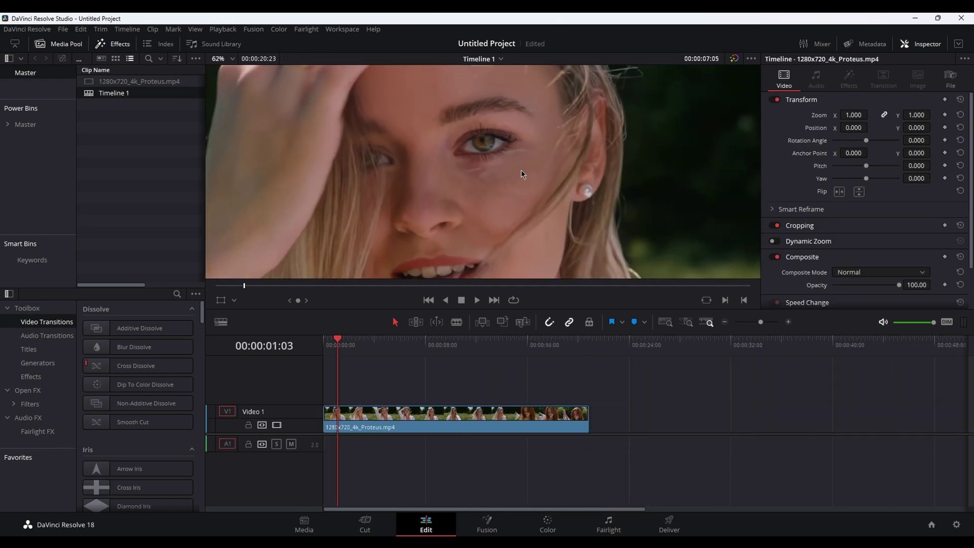
# Step: Zoom the viewer in on the face to inspect detail, then move to a later frame
pyautogui.click(233, 58)
pyautogui.scroll(2, 492, 171)
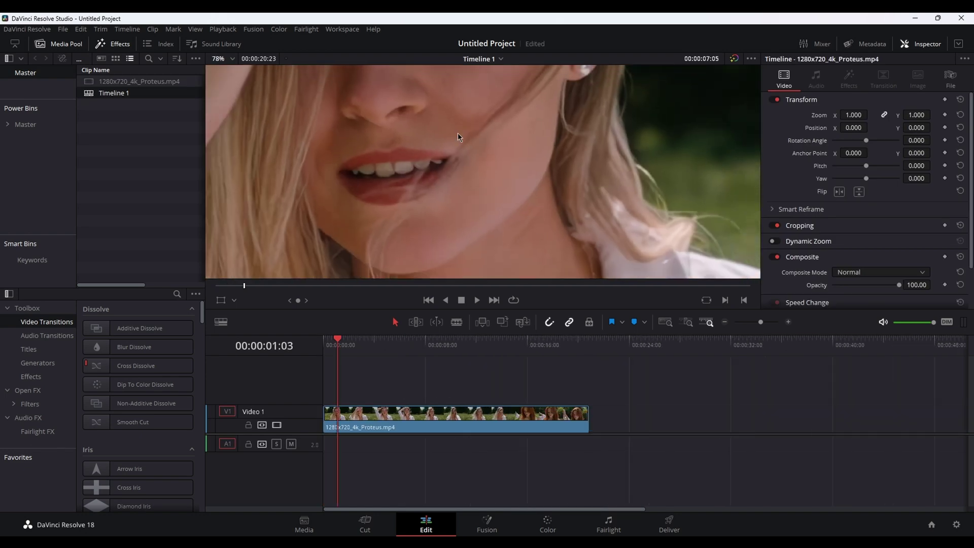
pyautogui.scroll(3, 486, 168)
pyautogui.scroll(3, 542, 235)
pyautogui.scroll(2, 579, 165)
pyautogui.scroll(1, 531, 202)
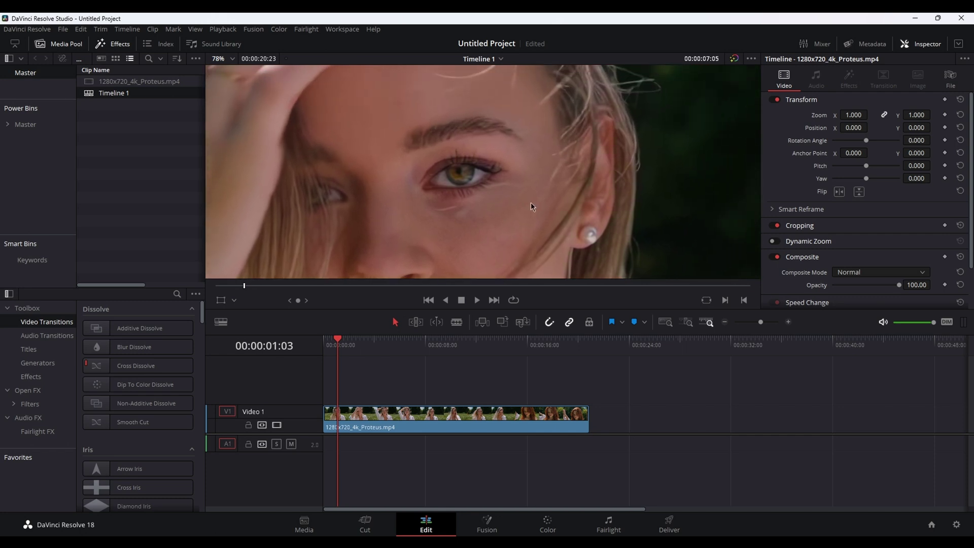
pyautogui.scroll(-2, 528, 196)
pyautogui.scroll(-3, 527, 196)
pyautogui.click(408, 365)
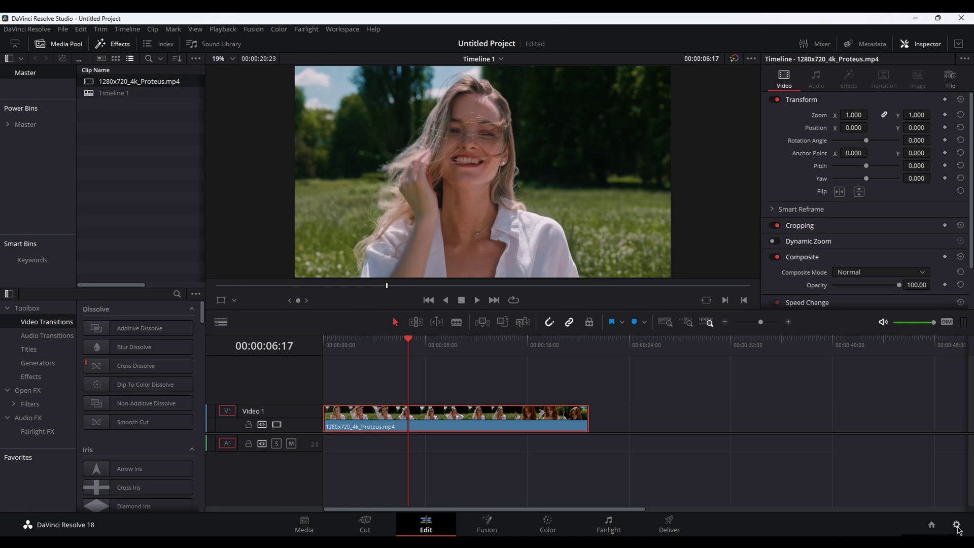
# Step: Set colour science to DaVinci YRGB Color Managed with HDR Rec.2020 HLG processing
pyautogui.click(957, 525)
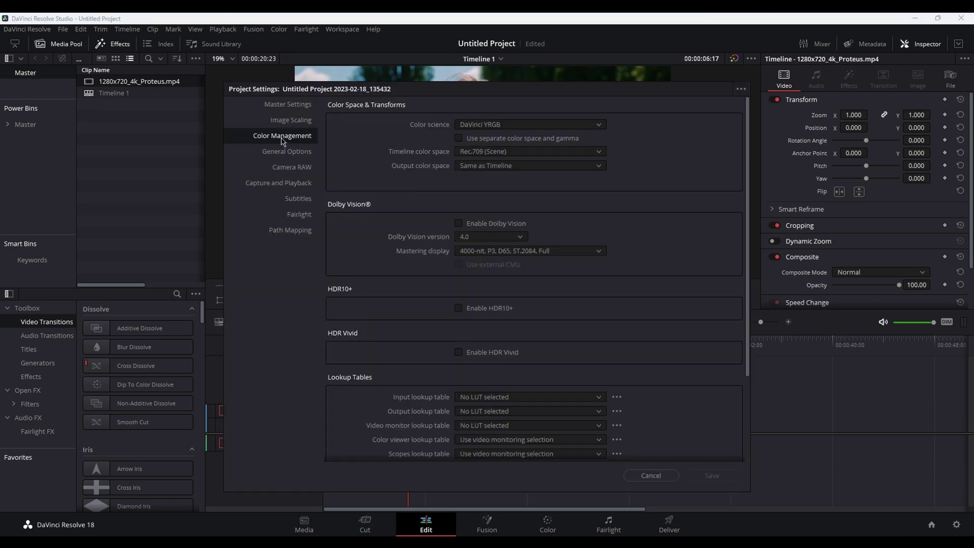
pyautogui.click(489, 125)
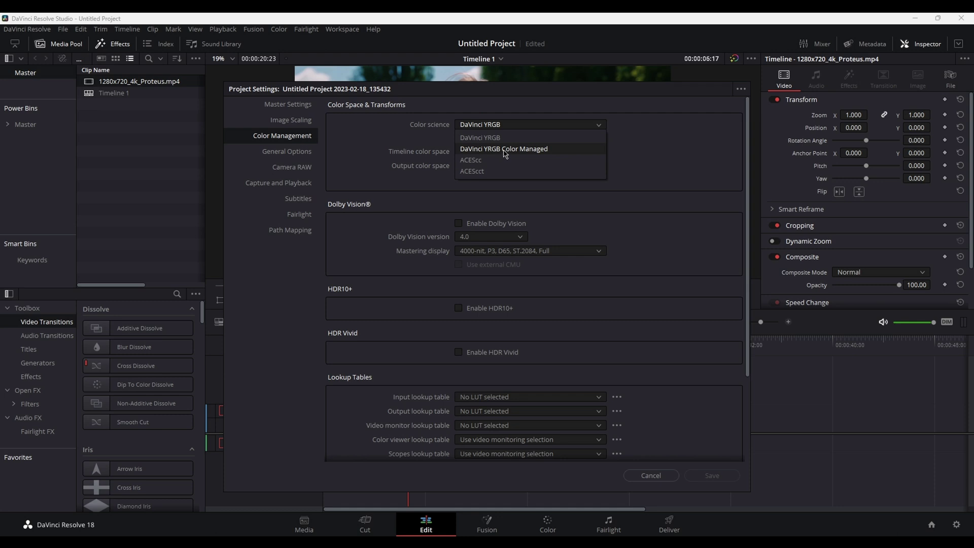
pyautogui.click(517, 150)
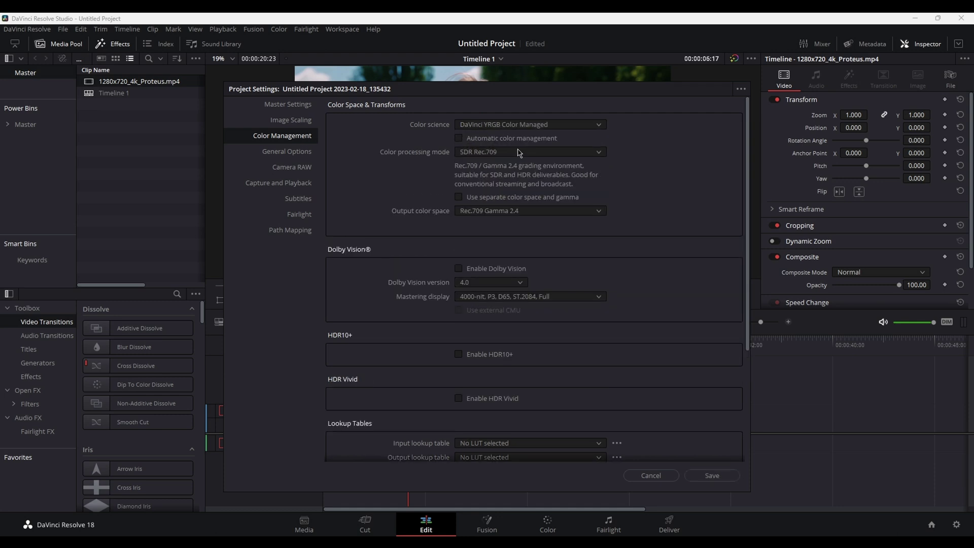
pyautogui.click(527, 153)
pyautogui.scroll(-1, 553, 218)
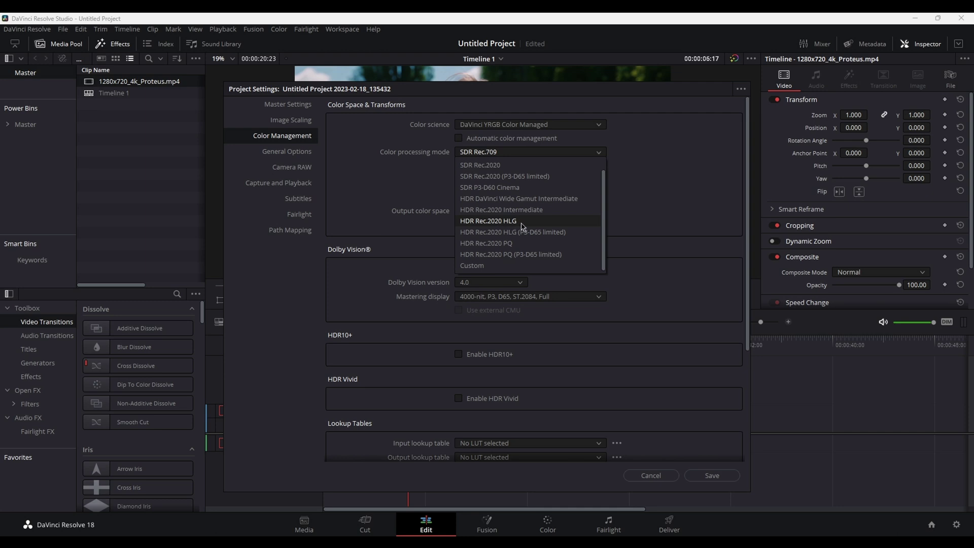
pyautogui.click(523, 223)
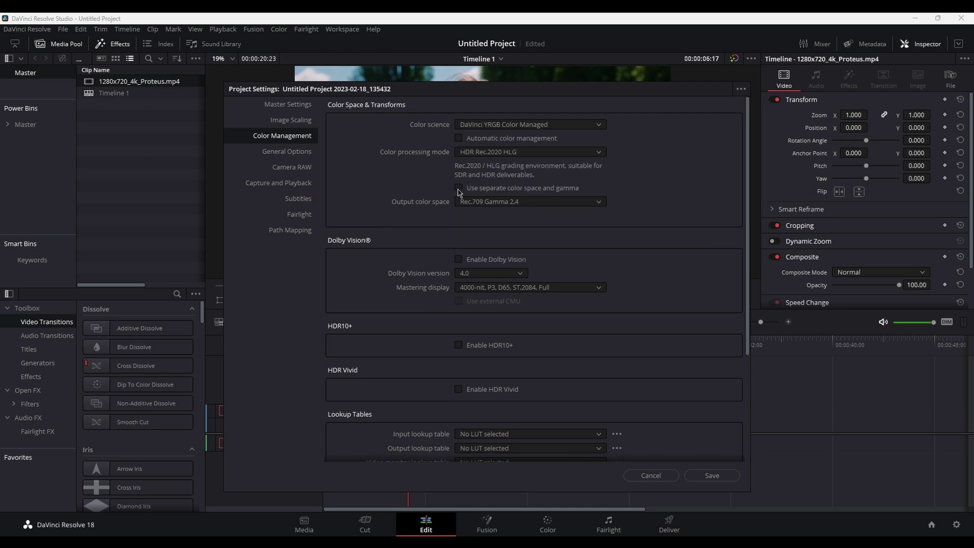
# Step: Set the output to Rec.2020 colour space with ST2084 1000 nit gamma, and save
pyautogui.click(459, 188)
pyautogui.click(520, 202)
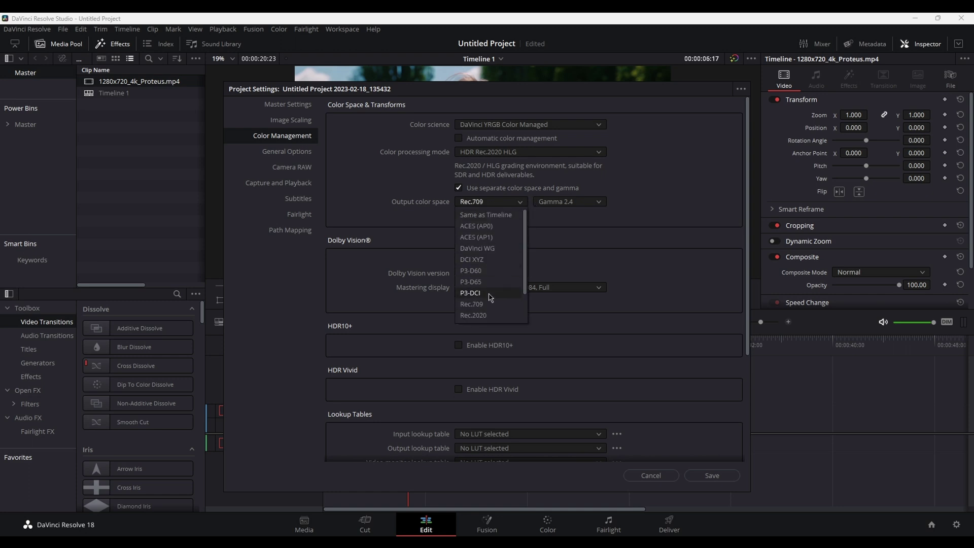
pyautogui.click(488, 315)
pyautogui.click(589, 202)
pyautogui.scroll(-5, 623, 263)
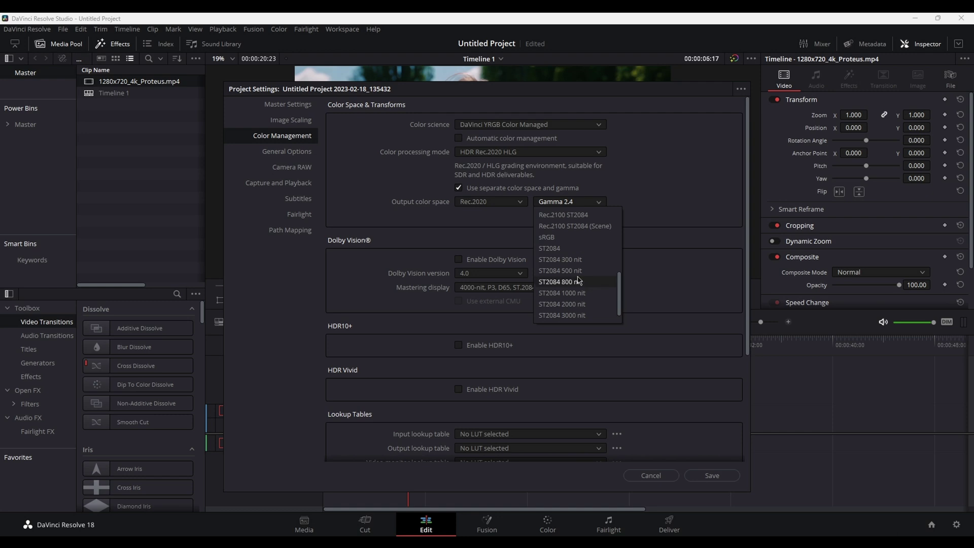
pyautogui.click(586, 296)
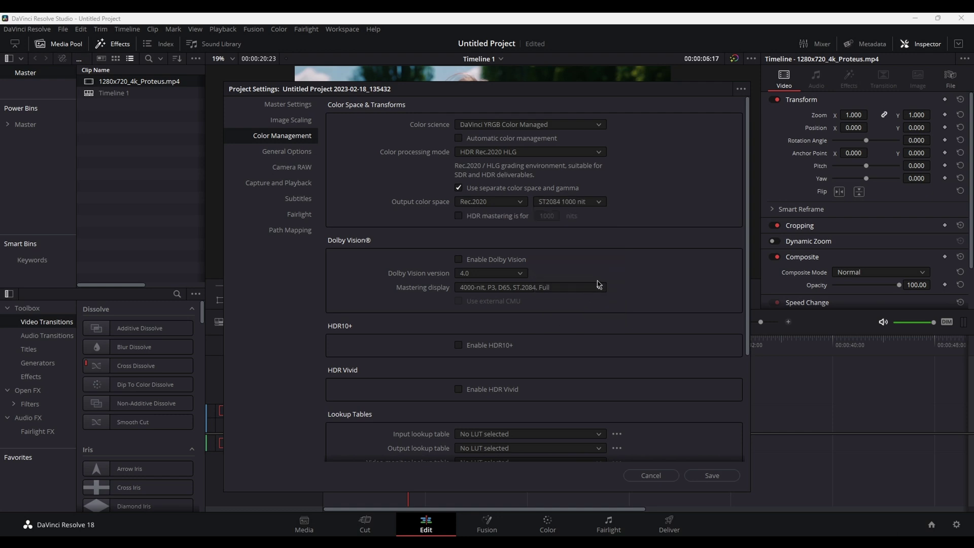
pyautogui.click(711, 476)
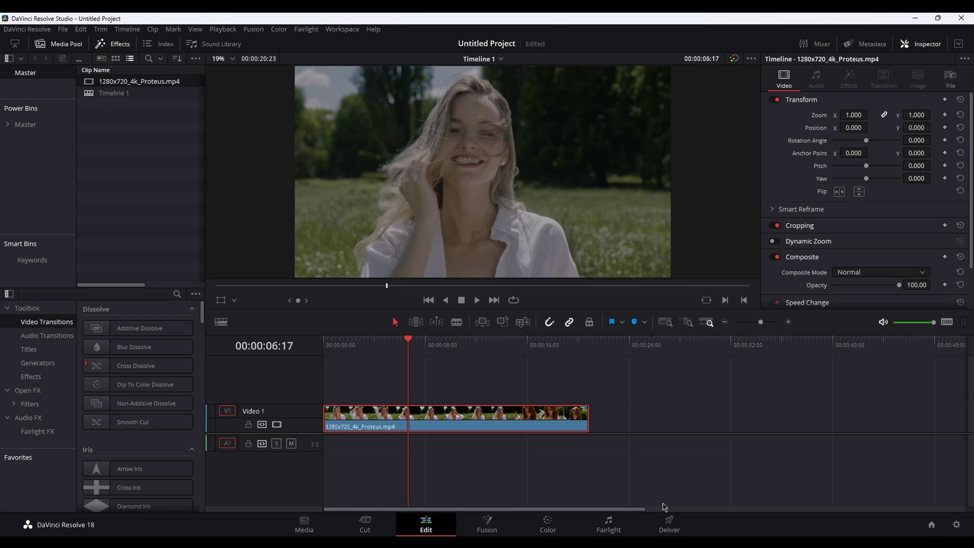
# Step: Name the render Upscale HDR, keep MP4 format, and use the NVIDIA encoder
pyautogui.click(669, 524)
pyautogui.doubleClick(88, 130)
pyautogui.write('Upscale HDR')
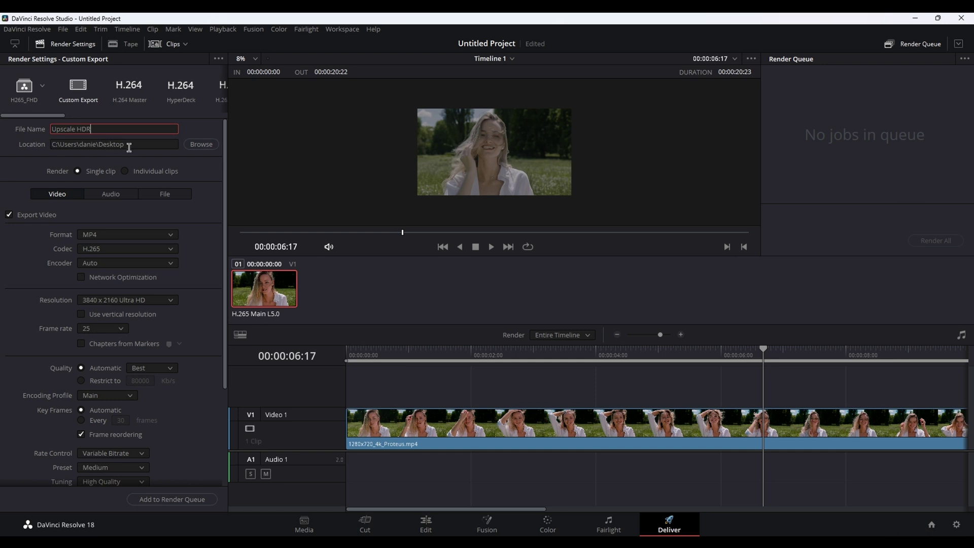
pyautogui.click(94, 235)
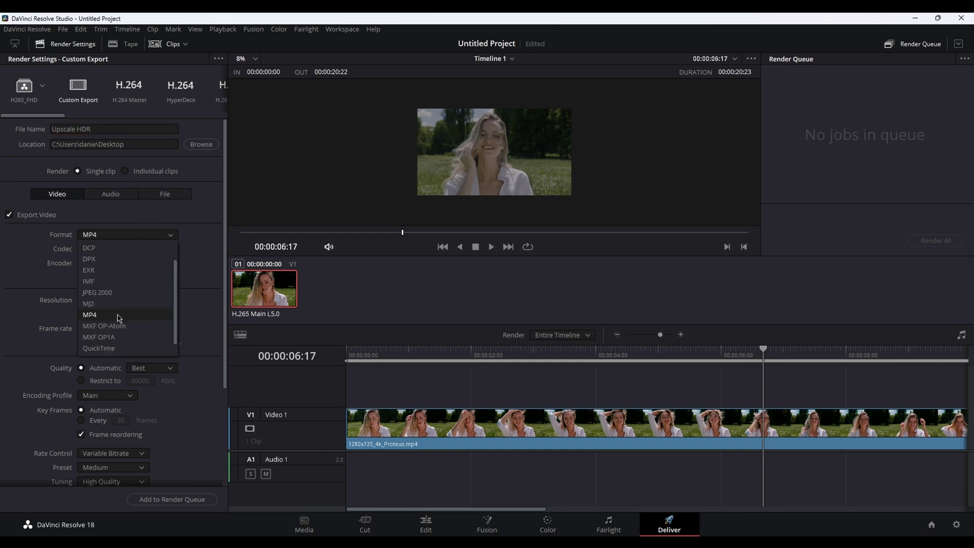
pyautogui.click(119, 316)
pyautogui.click(97, 264)
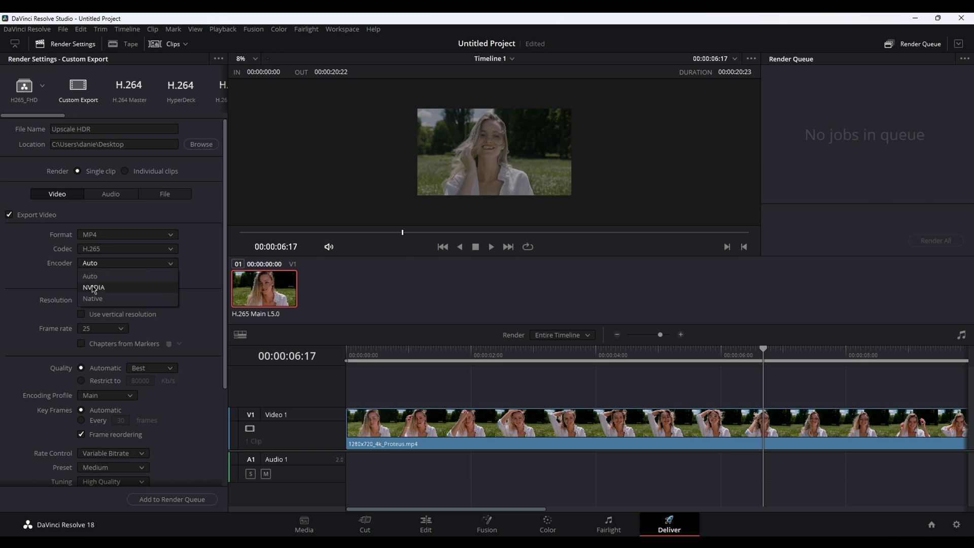
pyautogui.click(94, 287)
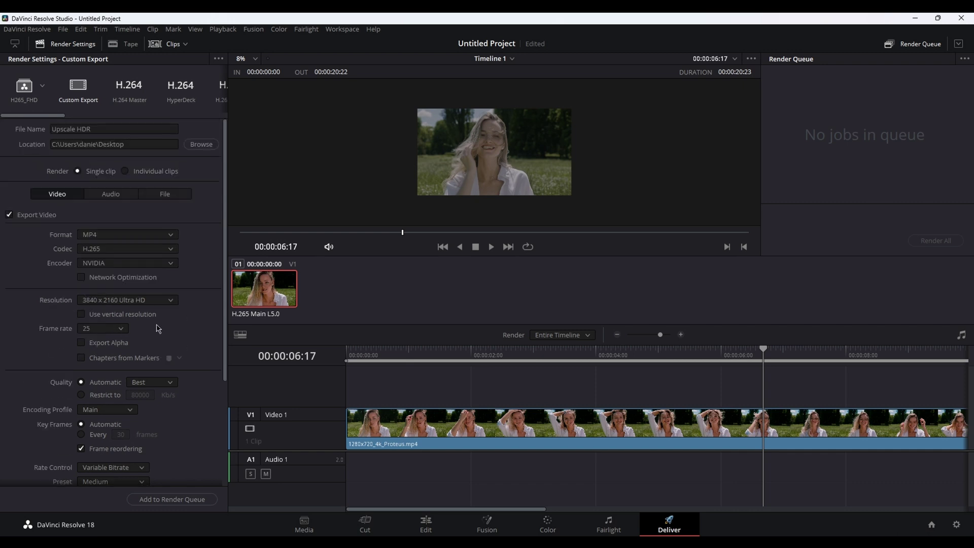
# Step: Restrict the bitrate to 50000 Kb/s and choose the Main10 encoding profile
pyautogui.scroll(-1, 160, 327)
pyautogui.click(105, 364)
pyautogui.click(136, 364)
pyautogui.press('BackSpace')
pyautogui.write('5')
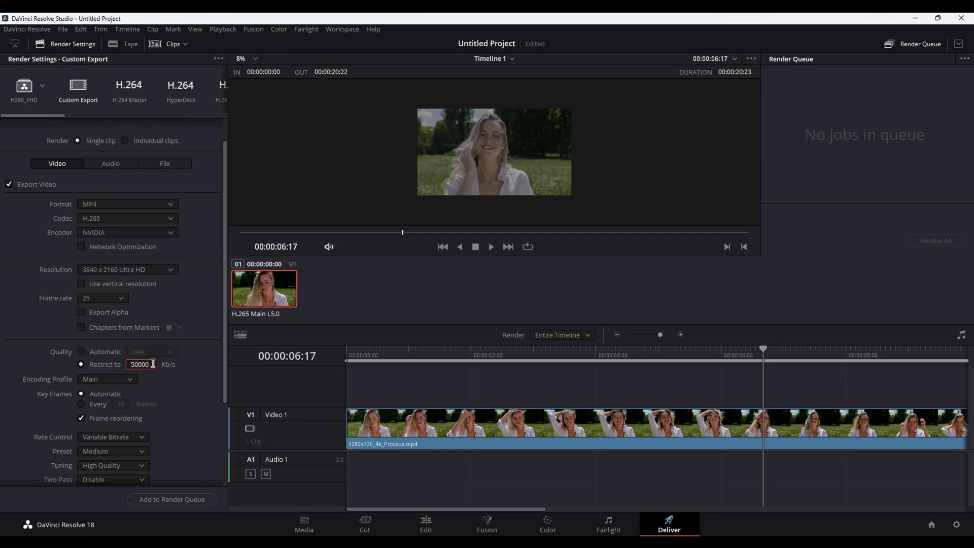
pyautogui.scroll(-1, 195, 345)
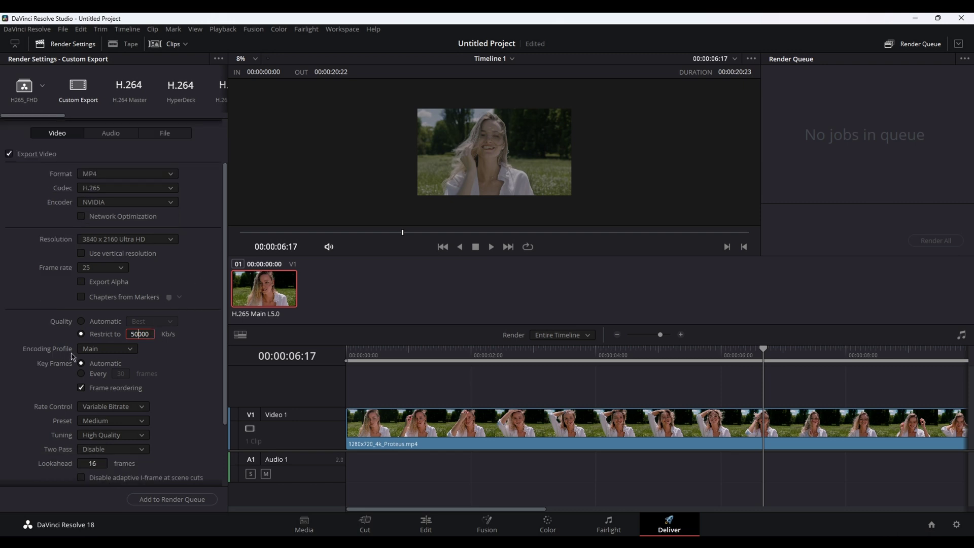
pyautogui.click(108, 349)
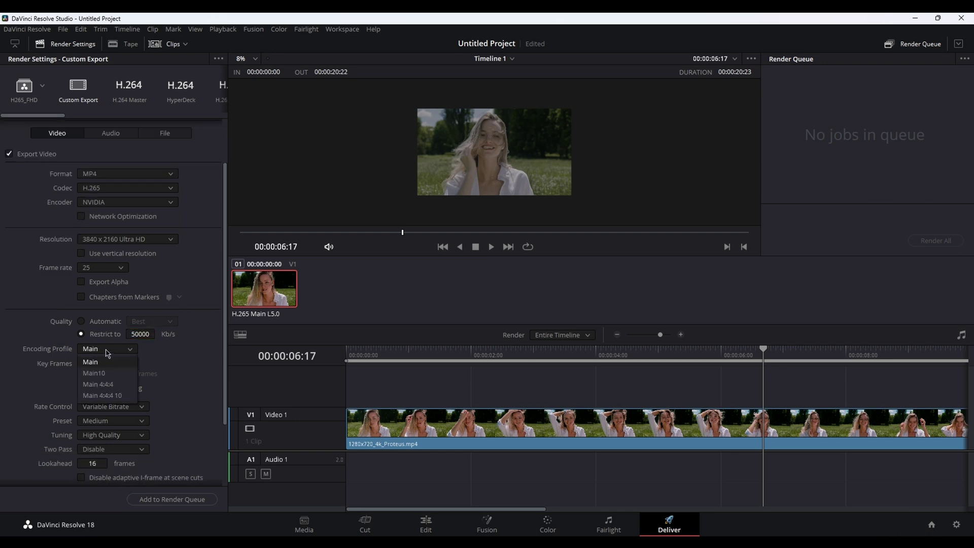
pyautogui.click(106, 376)
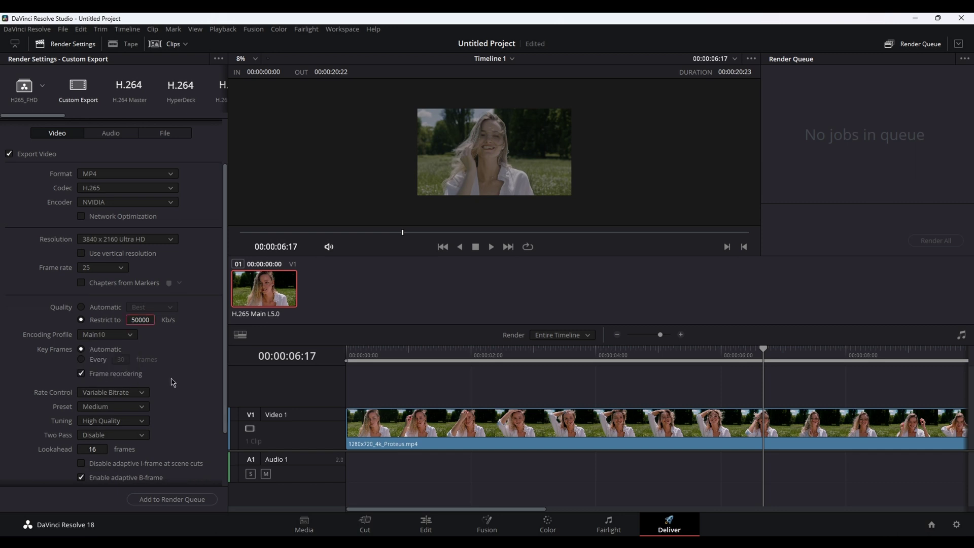
pyautogui.scroll(2, 193, 387)
# Step: Add the Upscale HDR job to the render queue, render it, then close Resolve
pyautogui.click(180, 499)
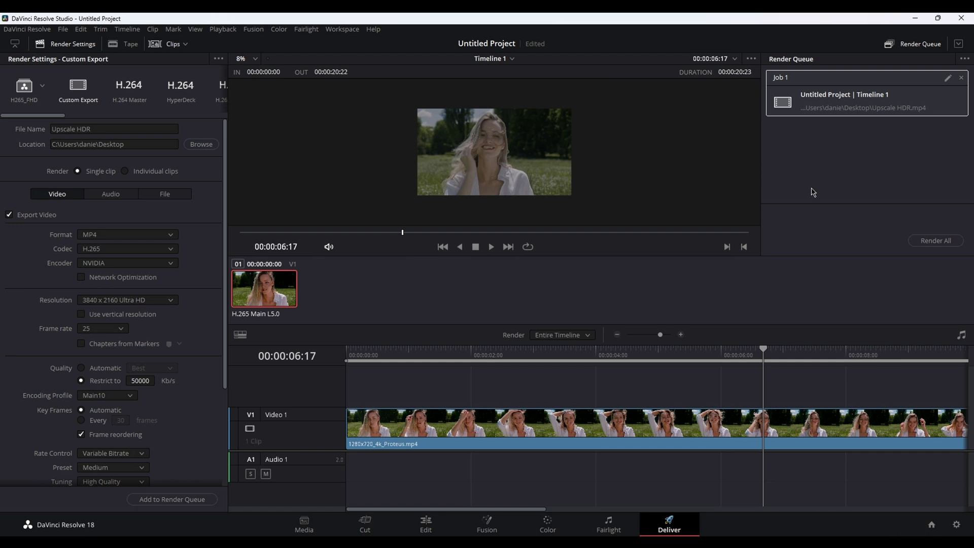
pyautogui.click(936, 241)
pyautogui.click(961, 18)
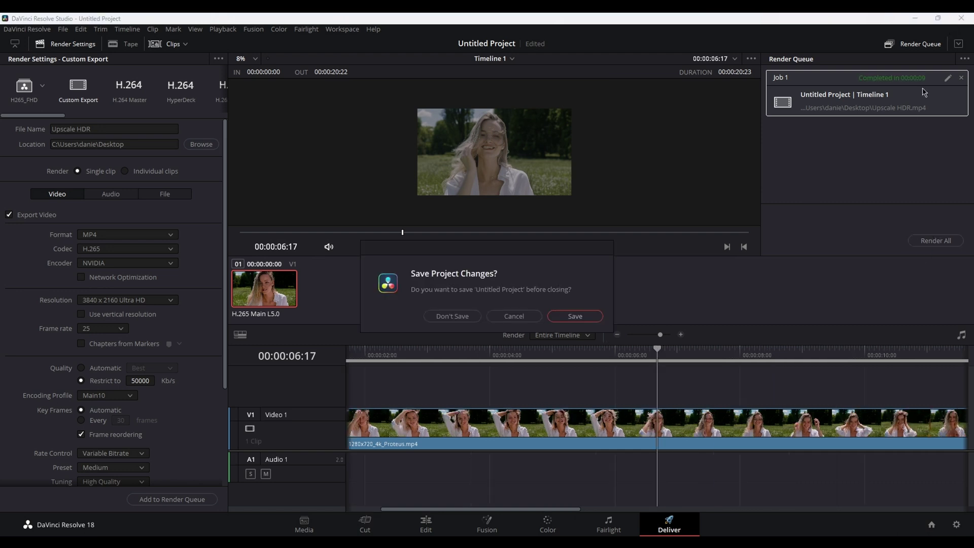
# Step: Discard the project changes and inspect the desktop Upscale HDR.mp4 with MediaInfo
pyautogui.click(461, 316)
pyautogui.rightClick(20, 286)
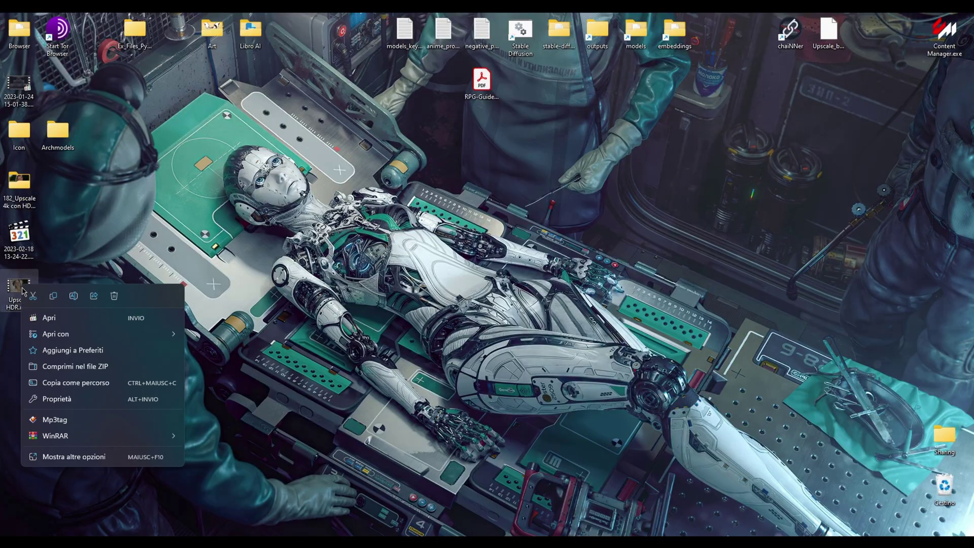
pyautogui.click(89, 456)
pyautogui.click(123, 229)
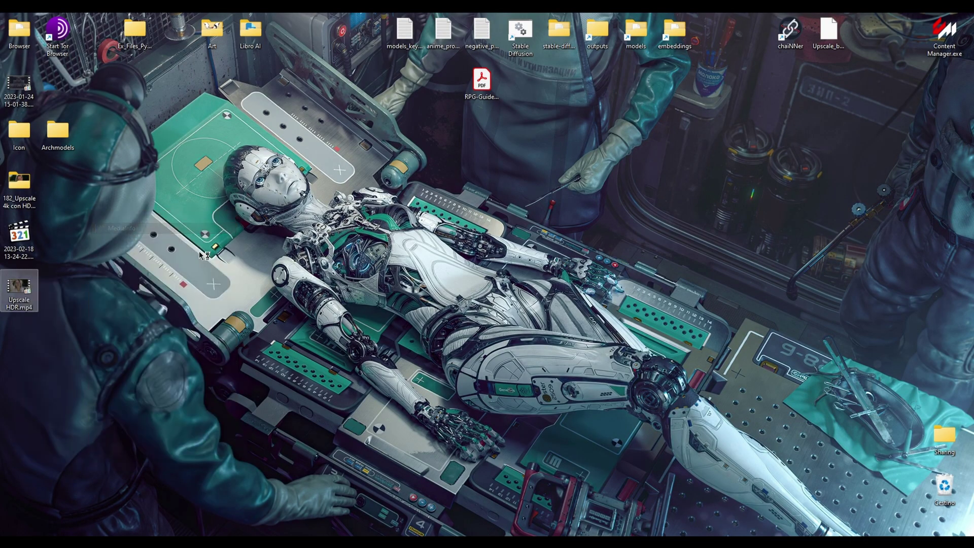